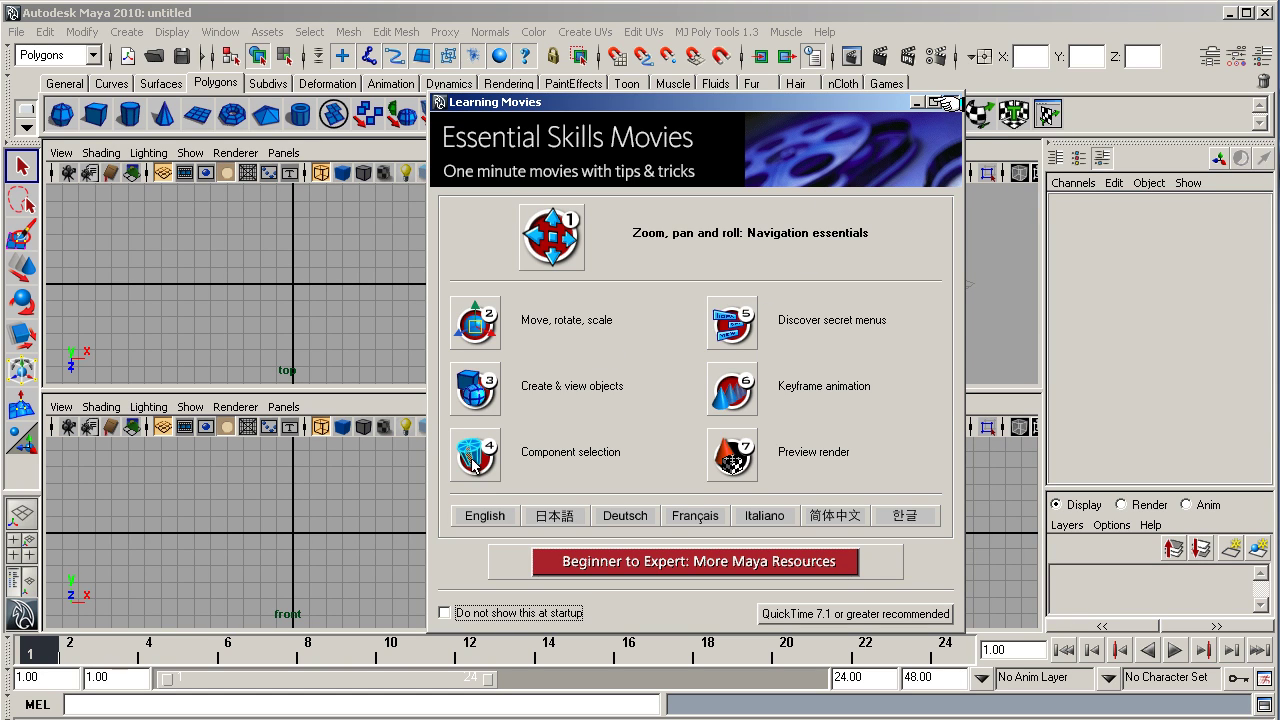
- Close the Learning Movies window, create a polygon sphere on the perspective grid, and switch it to vertex editing
left_click(951, 102)
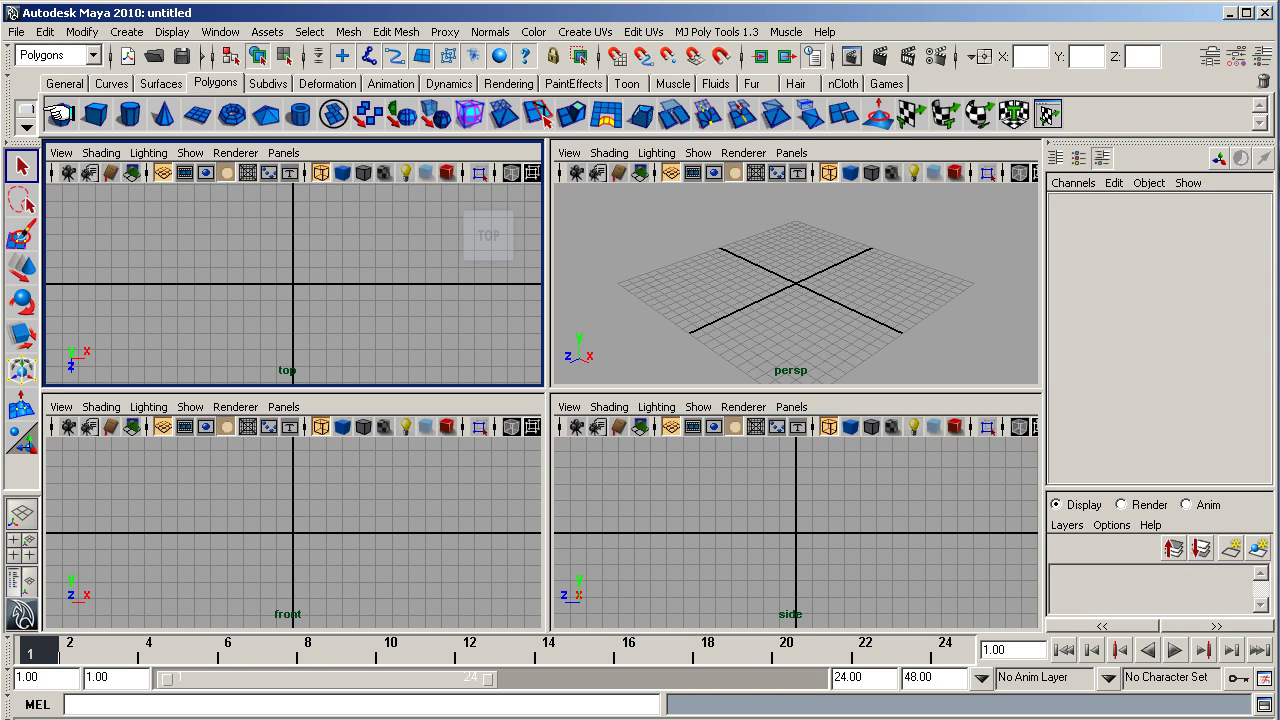
left_click(58, 111)
left_click_drag(764, 288, 829, 300)
right_click_drag(313, 517, 262, 407)
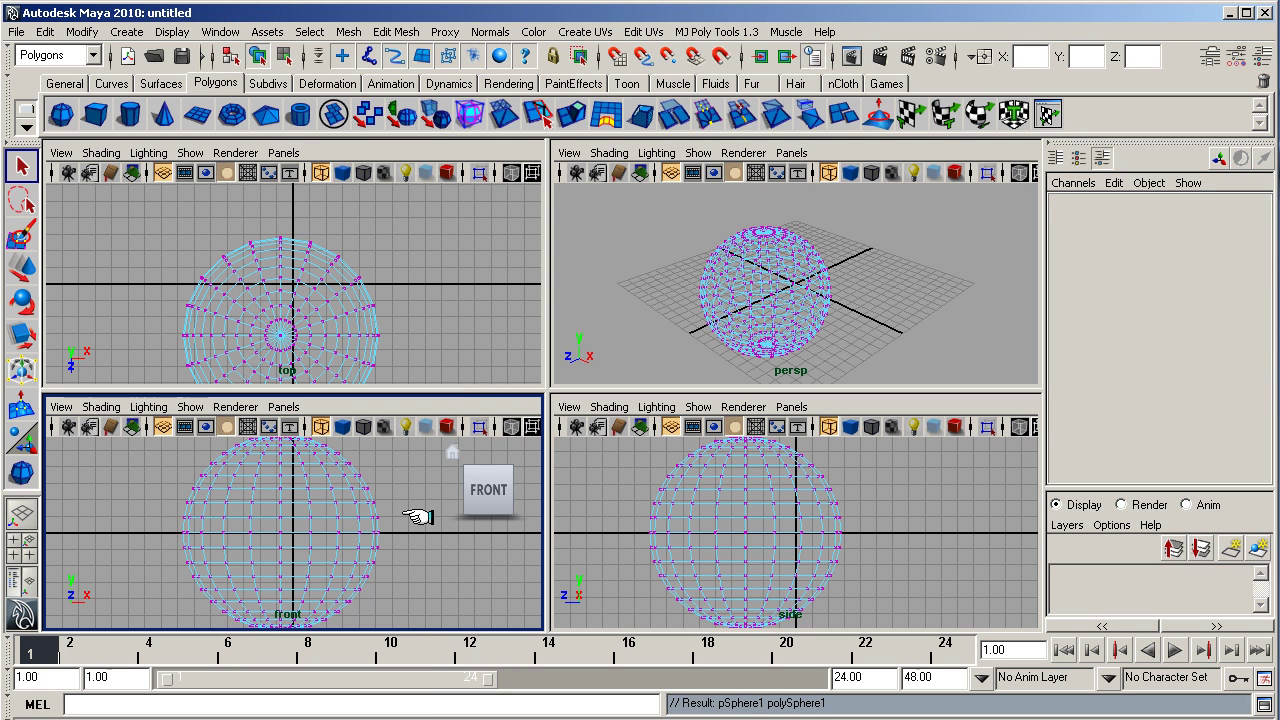
- In the front view, move the sphere's top vertices straight up to form a tapered neck
key("space")
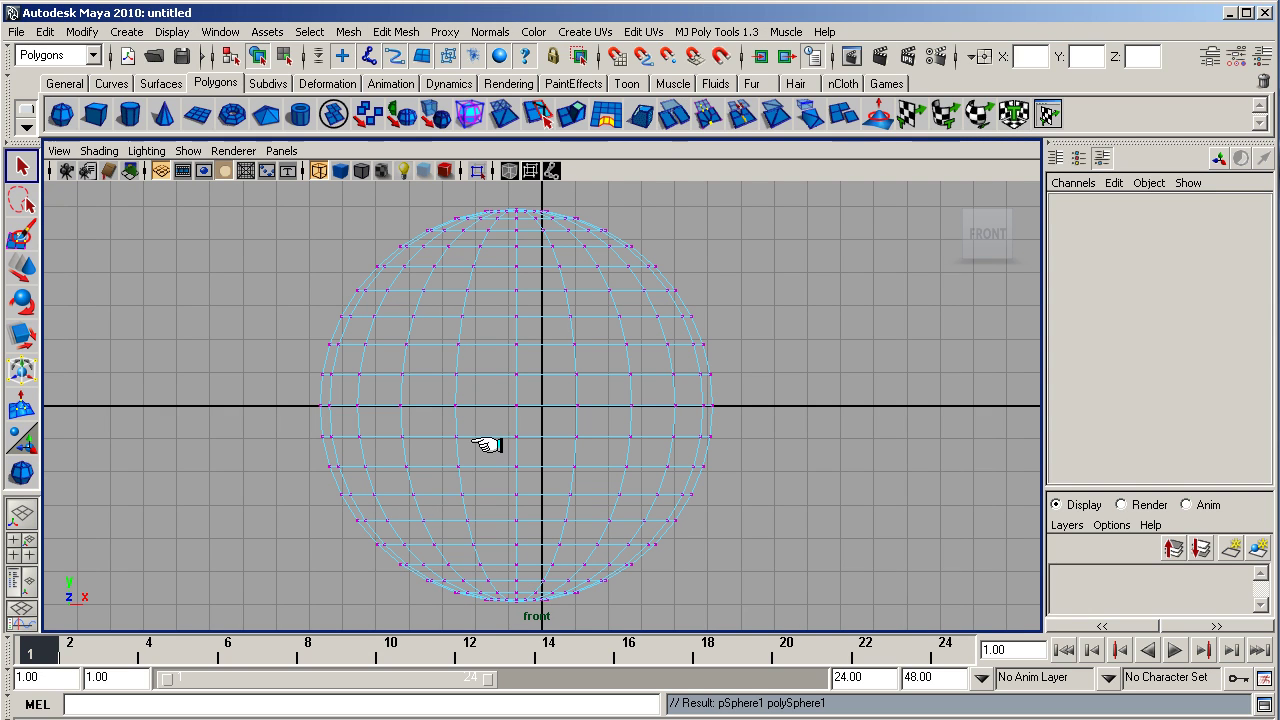
right_click_drag(487, 443, 300, 399, "alt")
left_click_drag(471, 214, 578, 256)
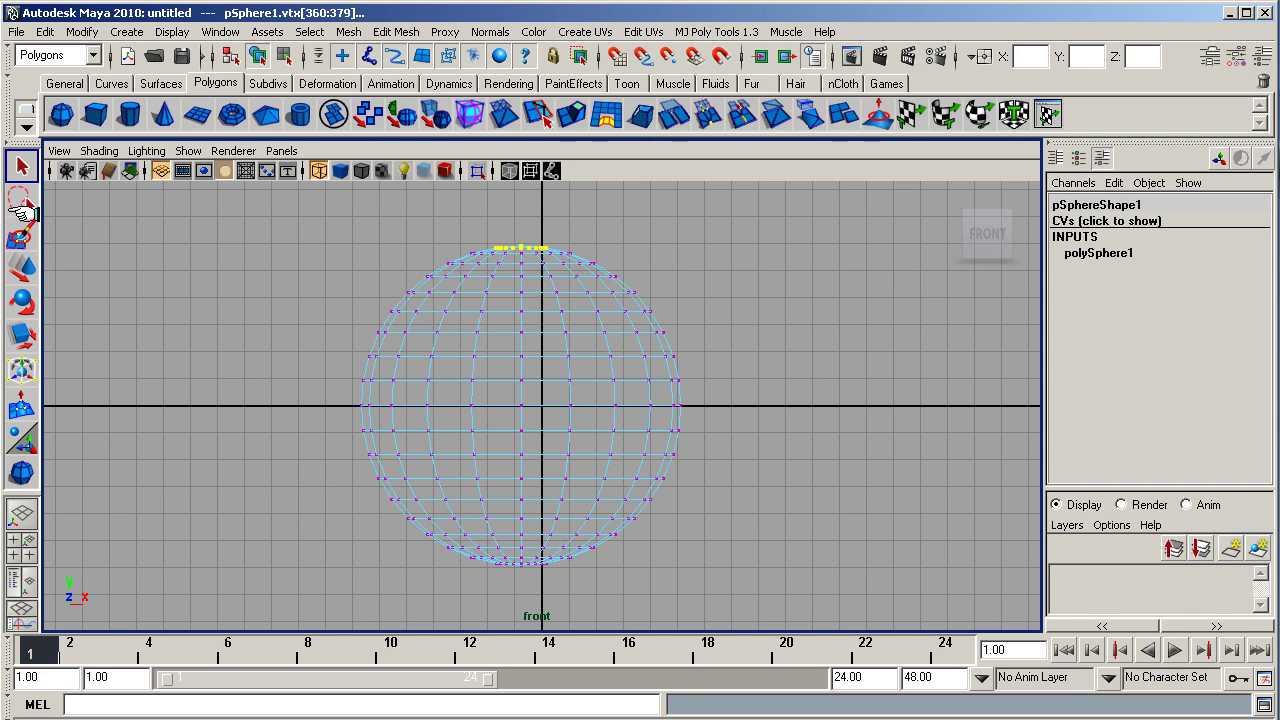
left_click(24, 266)
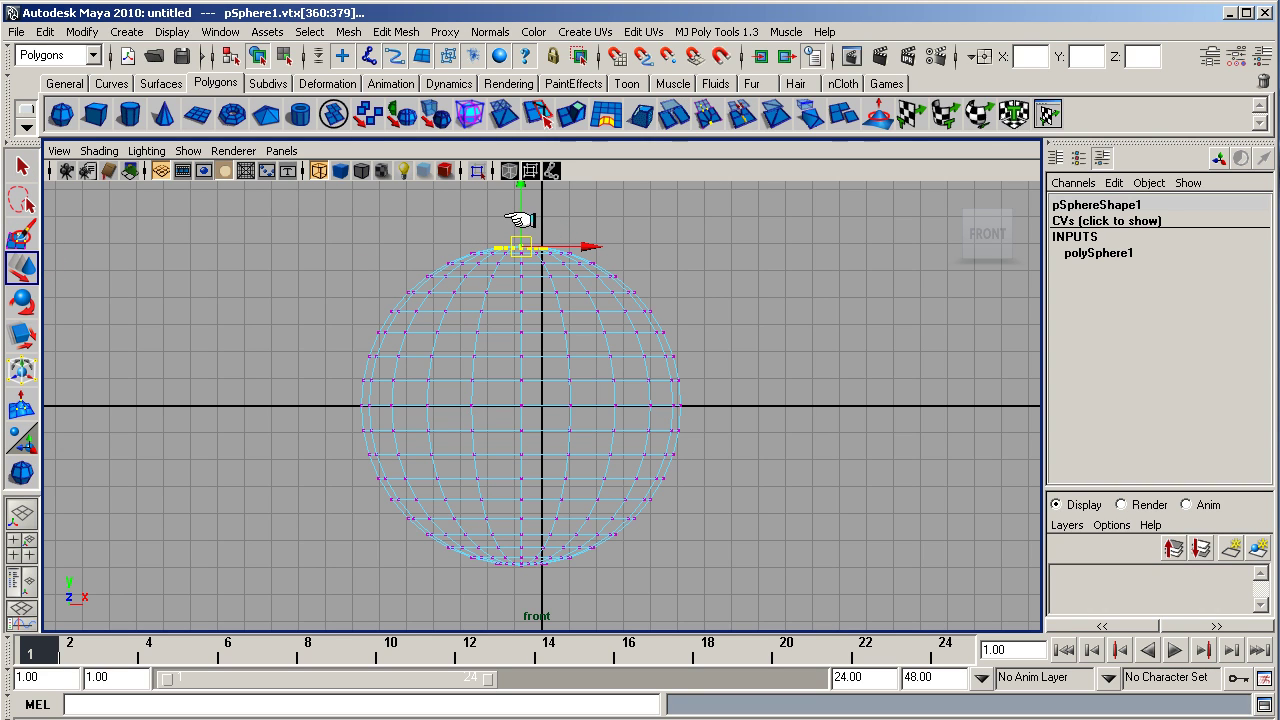
key("ctrl+shift+t")
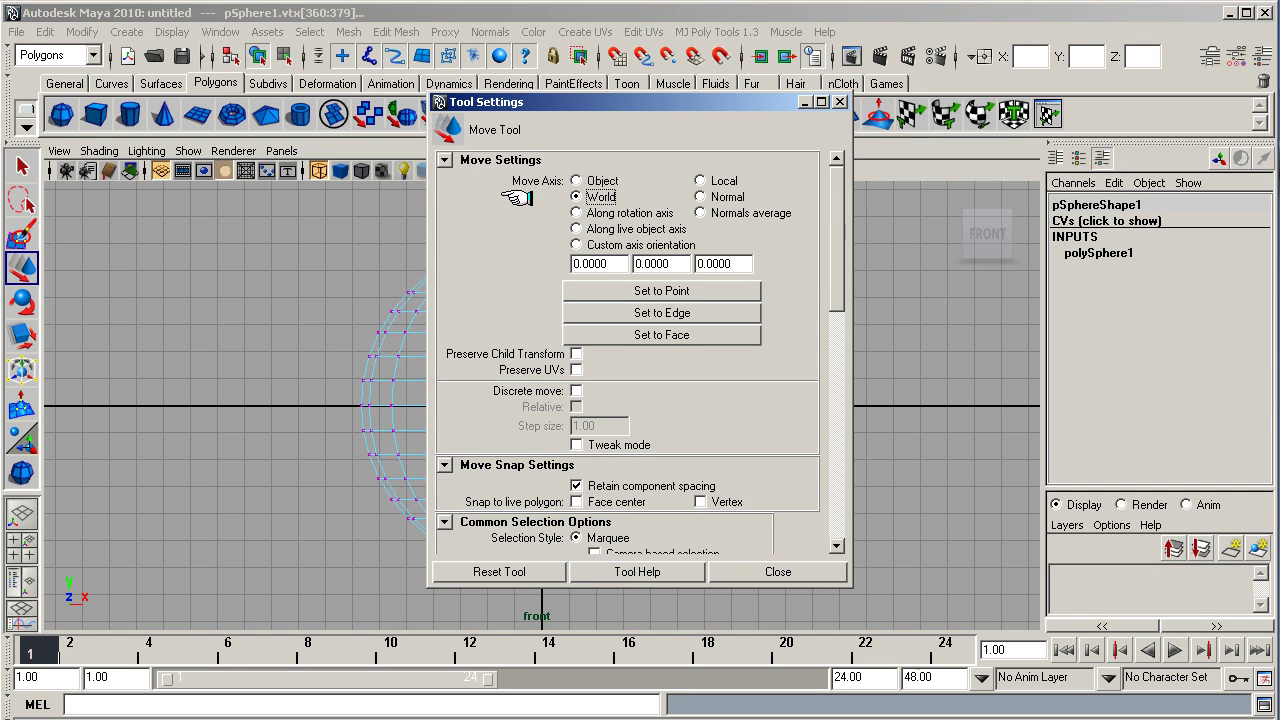
left_click(839, 101)
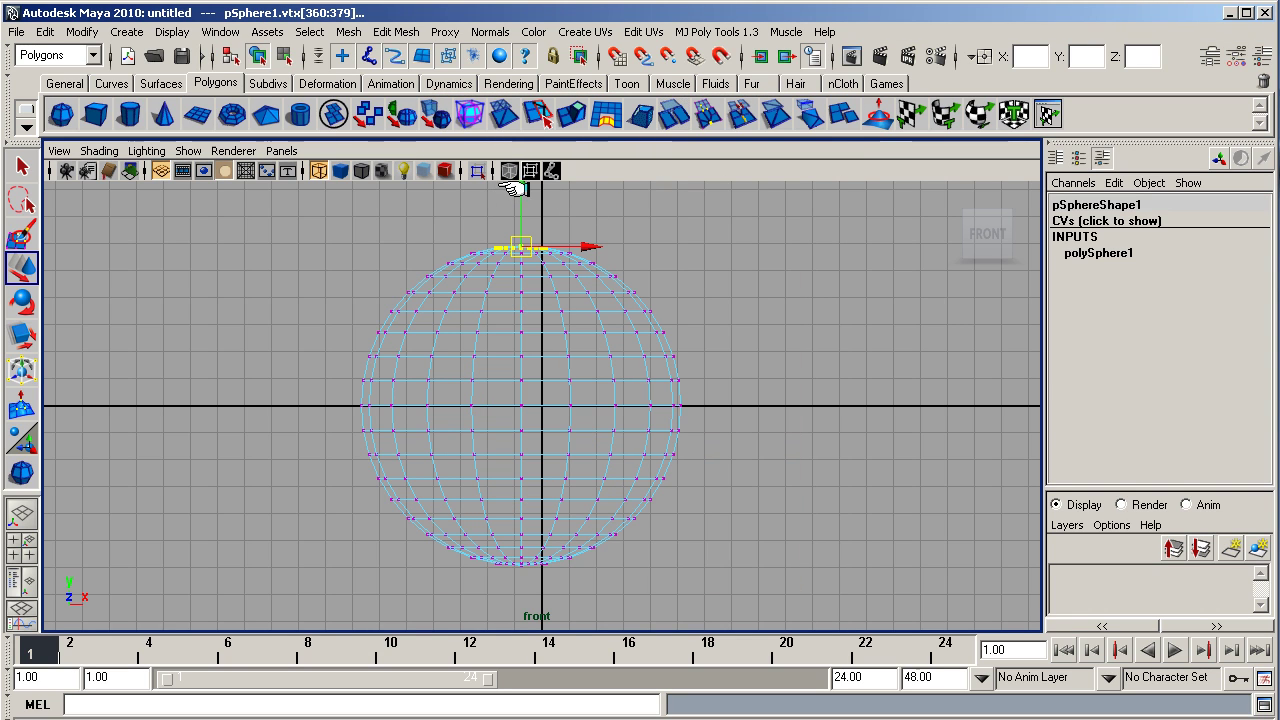
middle_click_drag(503, 277, 524, 325, "alt")
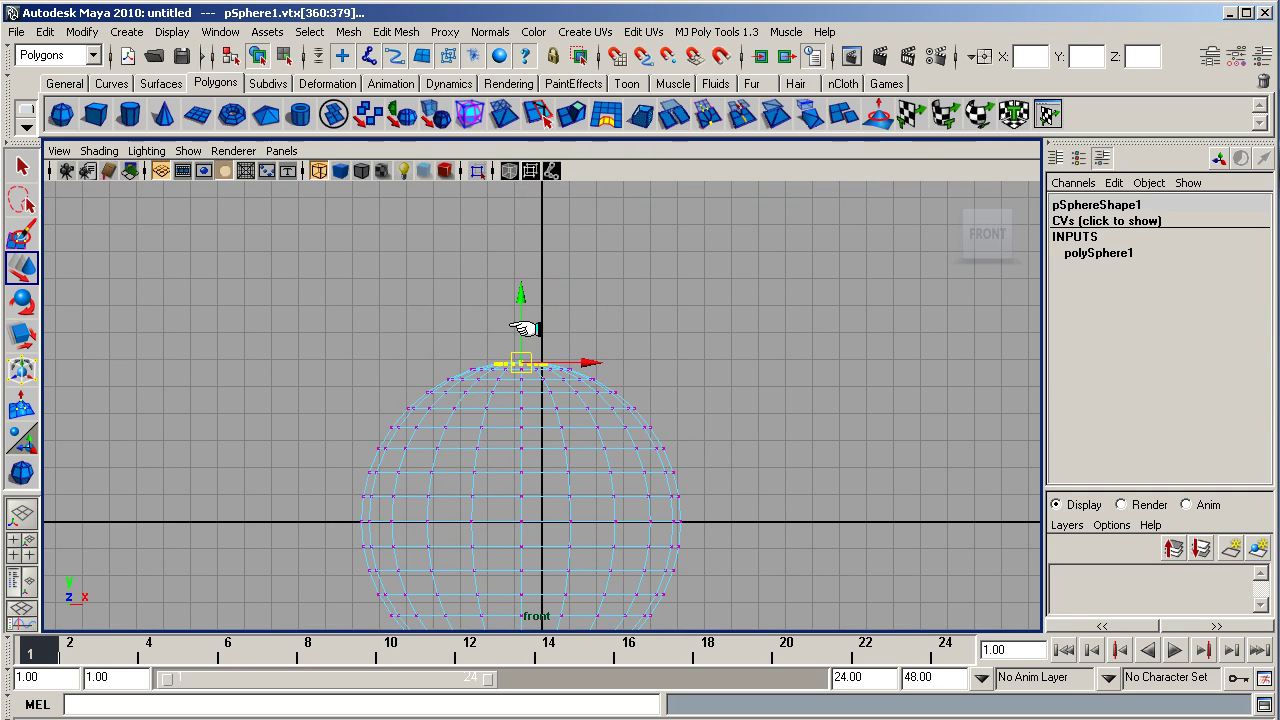
left_click_drag(520, 296, 520, 194)
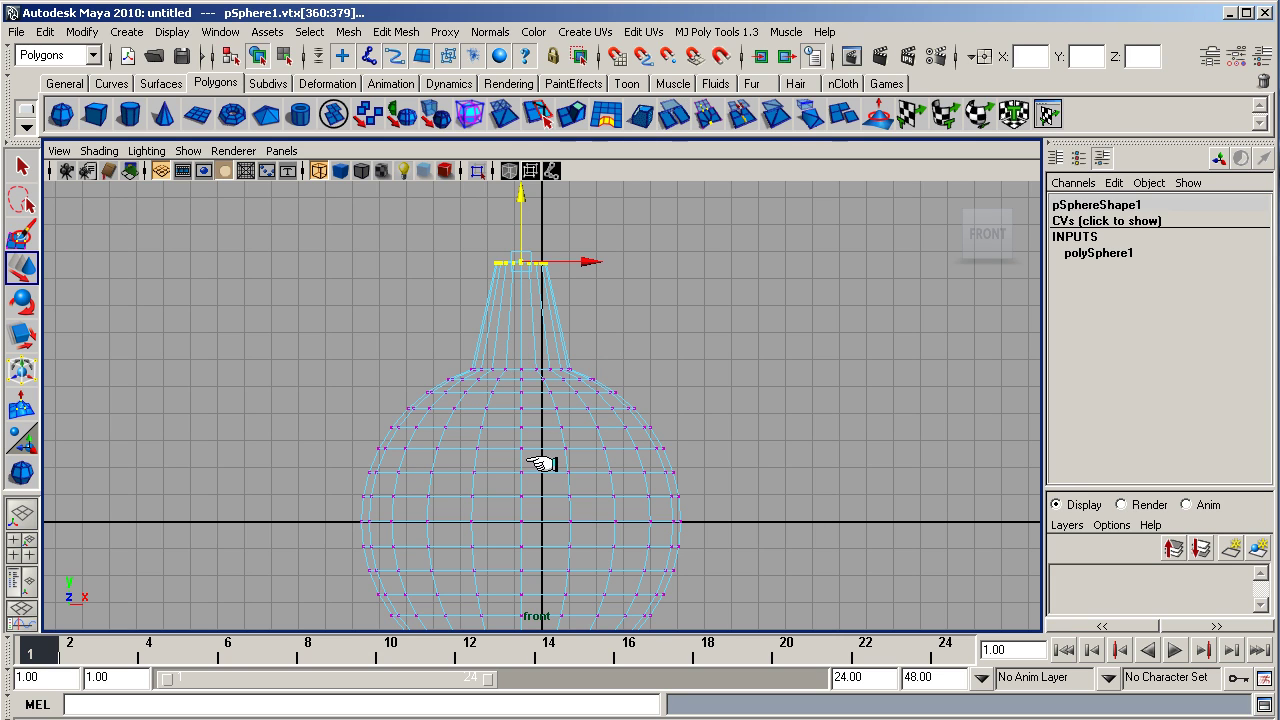
- Scale the sphere's three middle vertex rows outward into a wide disc, and reduce the disc's vertical thickness
middle_click_drag(540, 466, 537, 374, "alt")
left_click_drag(334, 388, 731, 446)
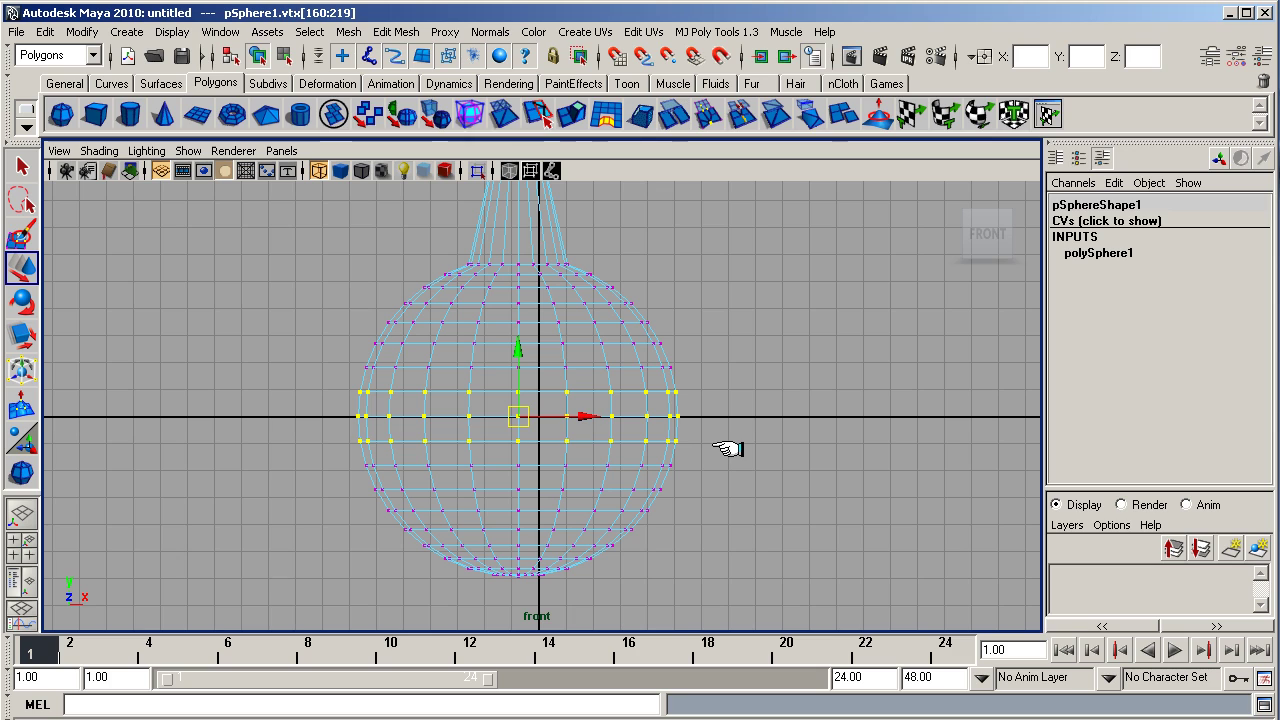
key("r")
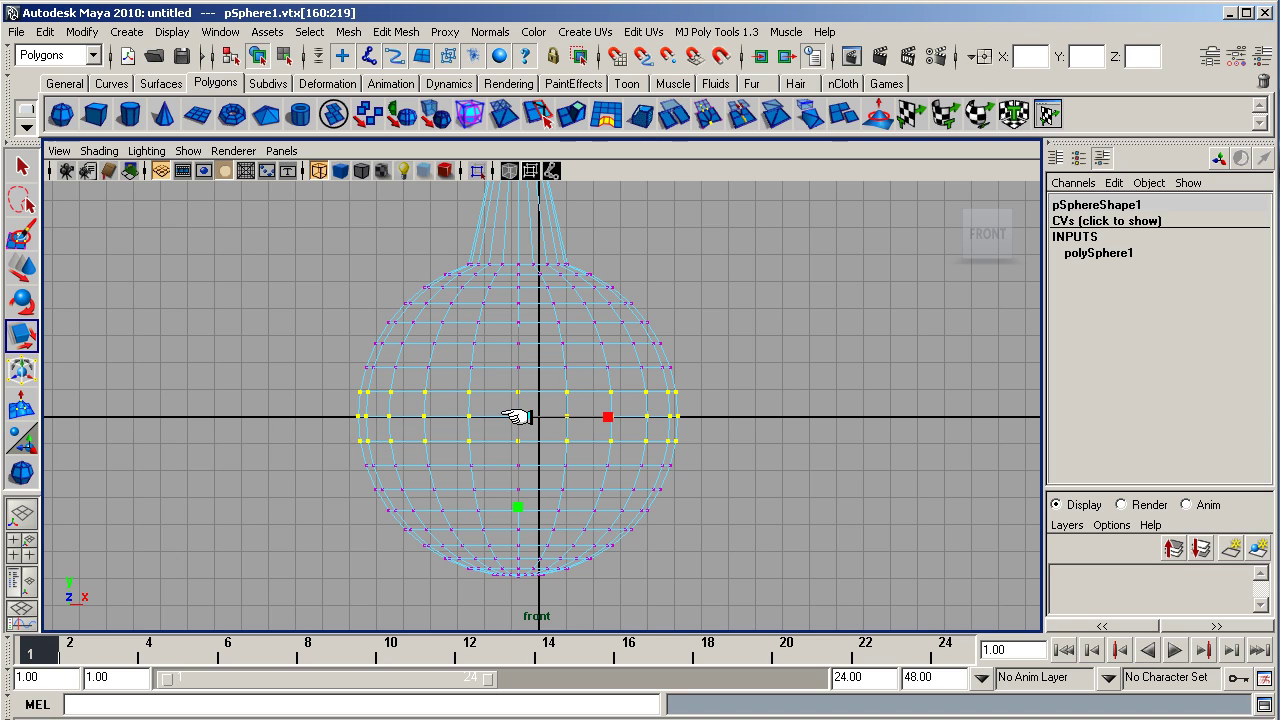
middle_click_drag(516, 417, 697, 443)
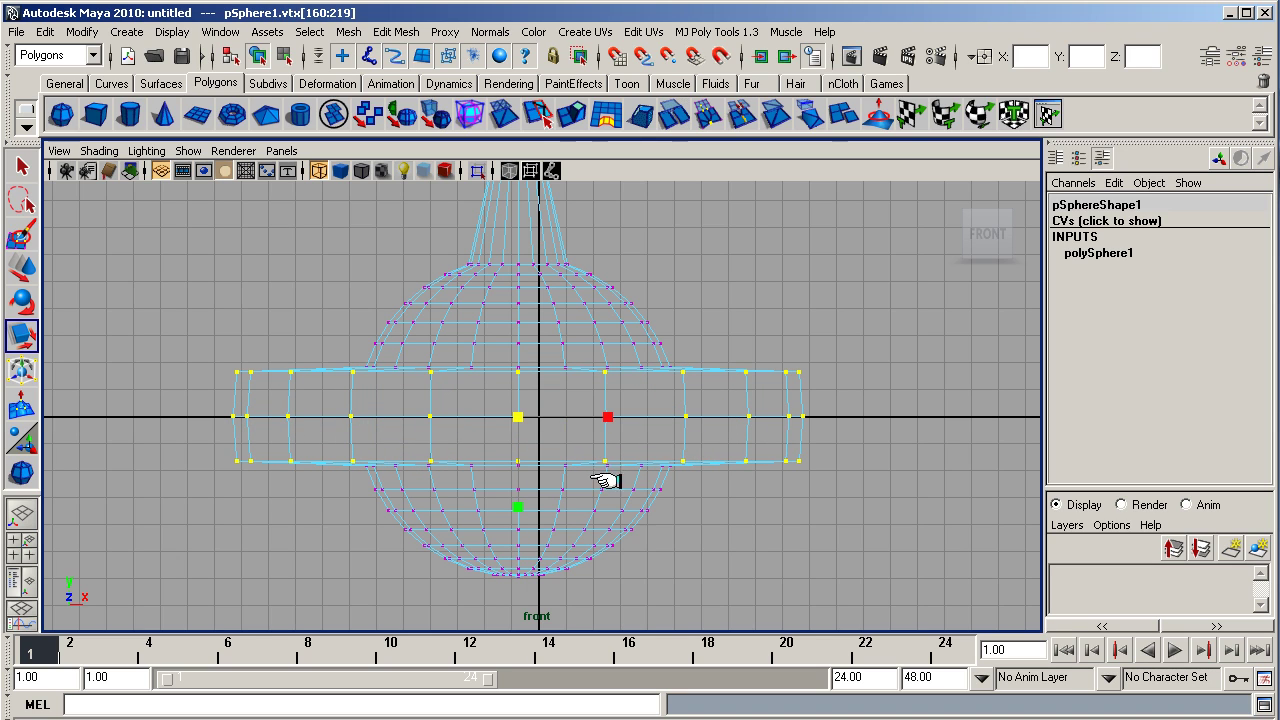
left_click_drag(517, 507, 530, 462)
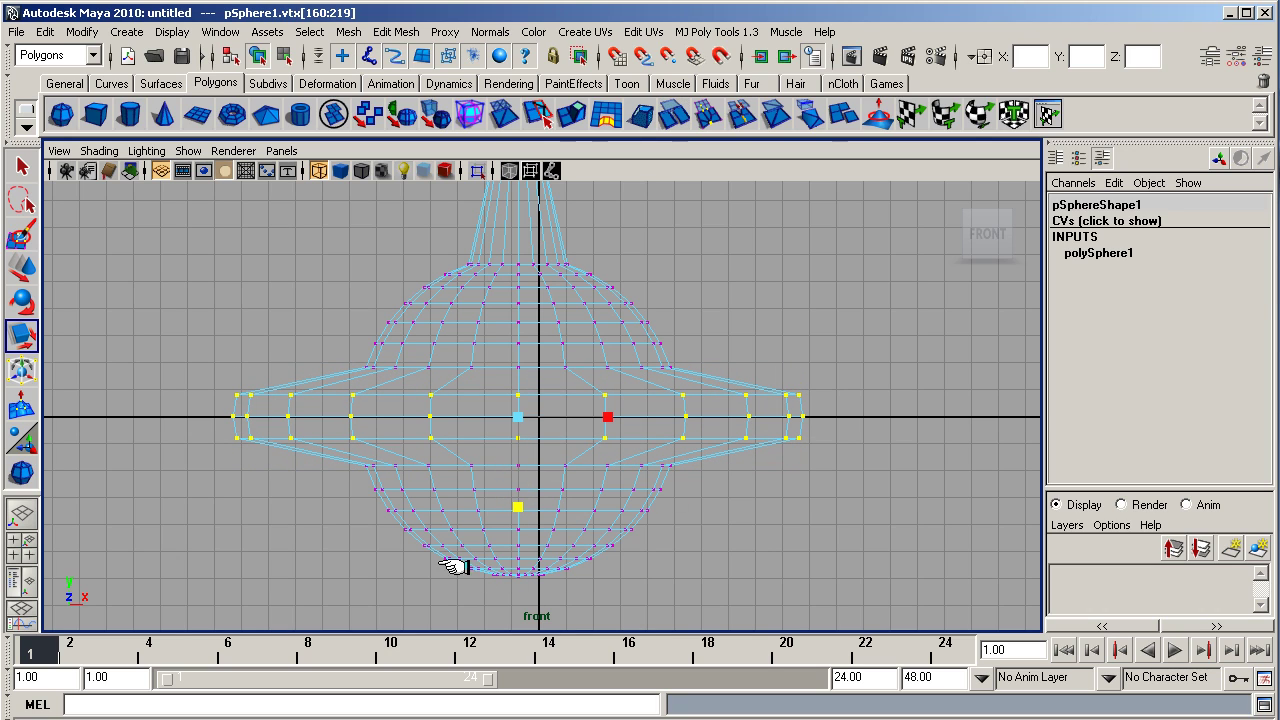
- Move the sphere's bottom vertex rows straight down to start a stem below the body
left_click_drag(452, 565, 662, 586)
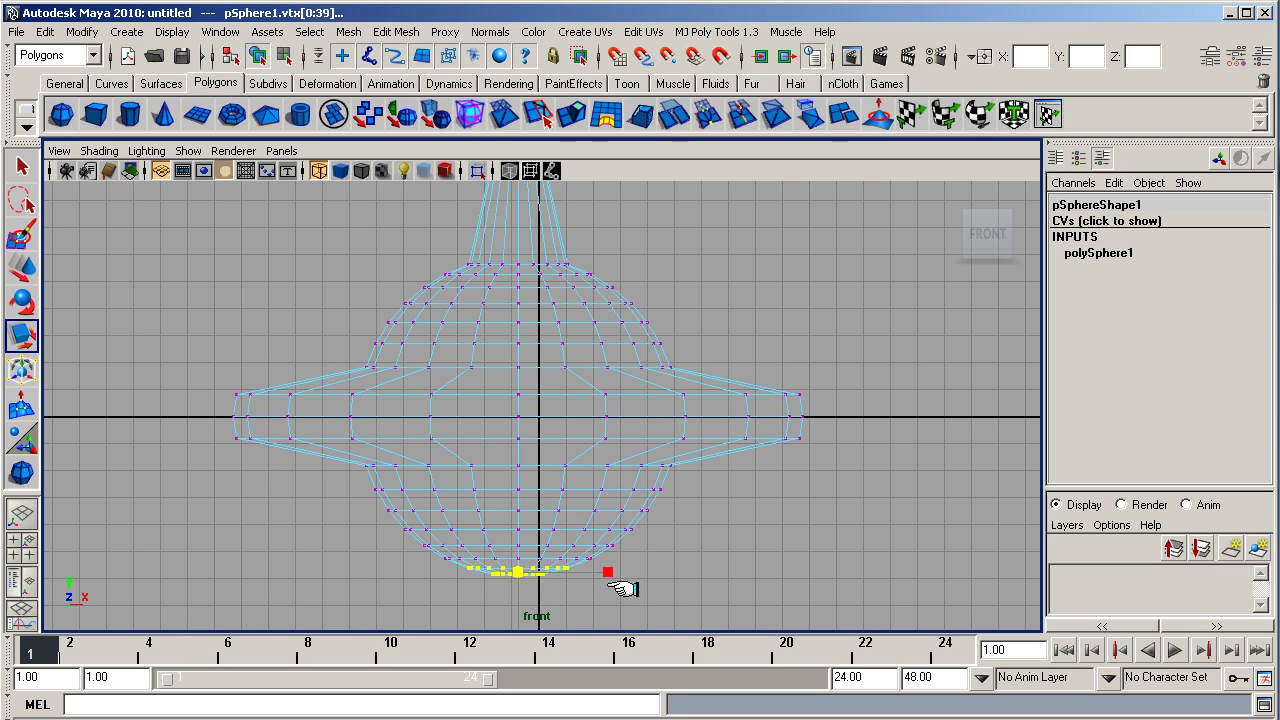
middle_click_drag(617, 561, 610, 286, "alt")
key("w")
left_click(512, 232)
left_click_drag(512, 232, 513, 336)
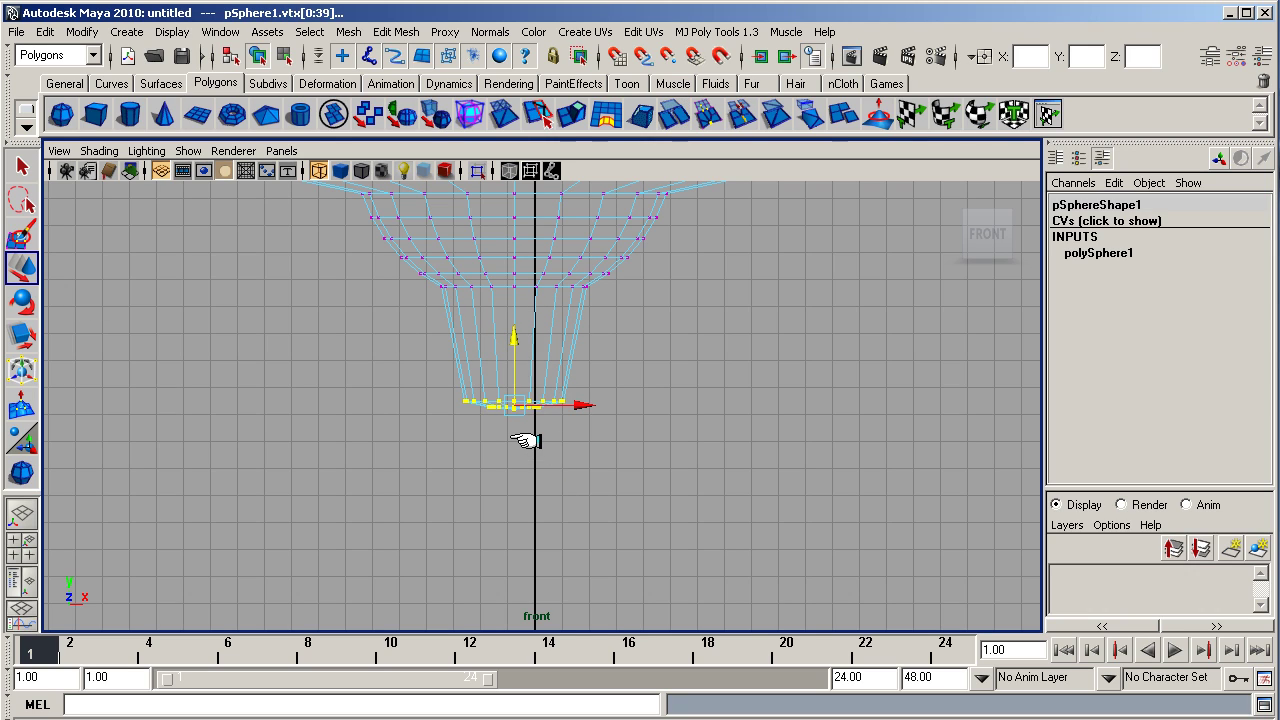
- Scale the stem's bottom vertices vertically until they lie flat in one plane
key("r")
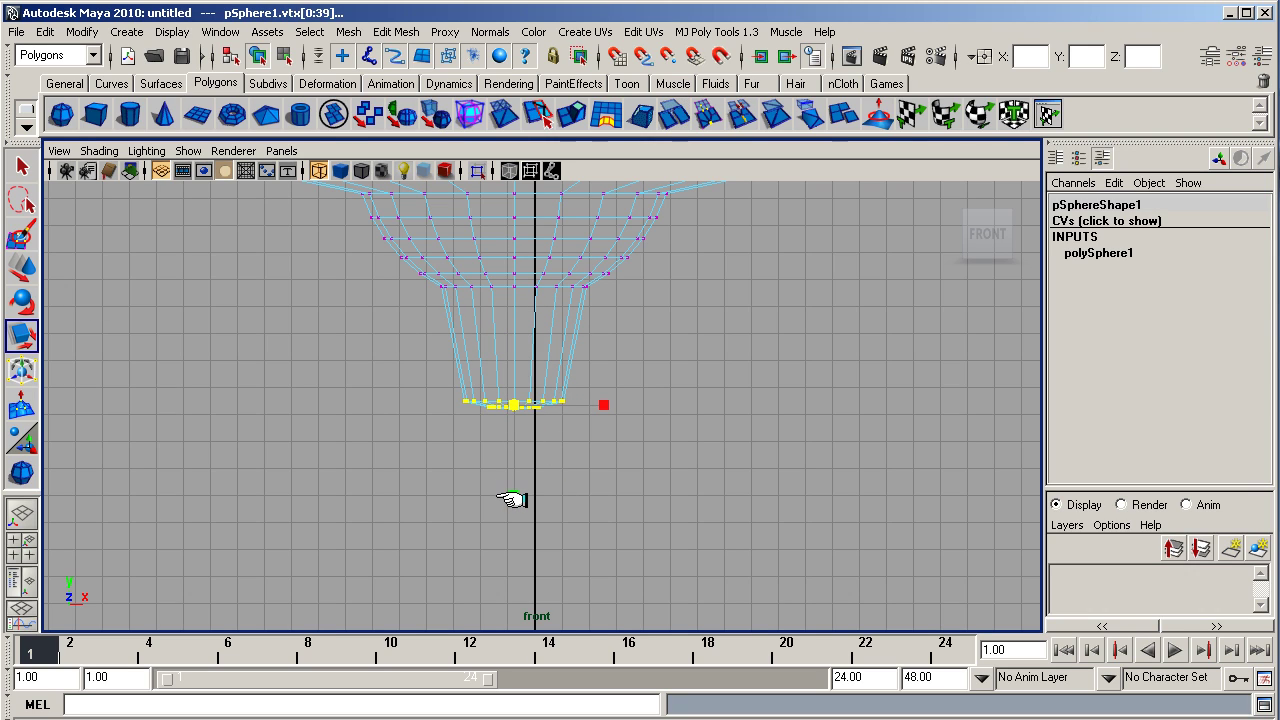
left_click(514, 406)
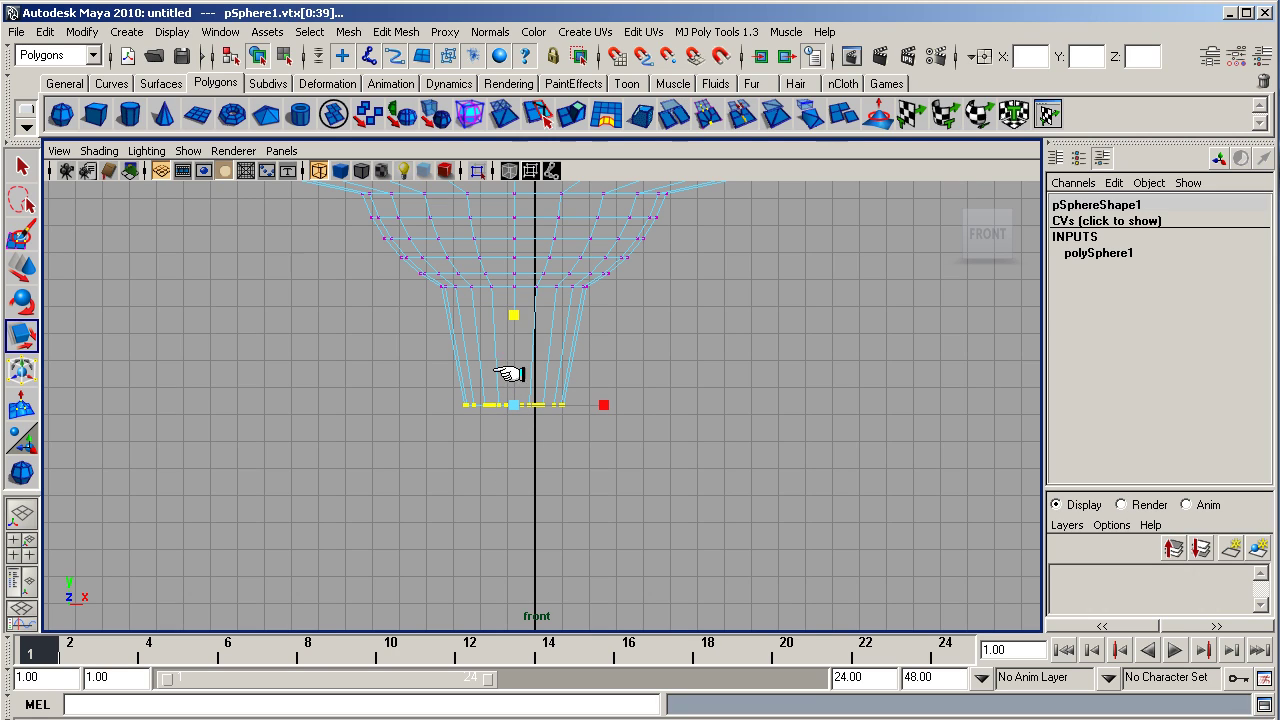
left_click_drag(514, 312, 512, 402)
left_click_drag(512, 313, 514, 494)
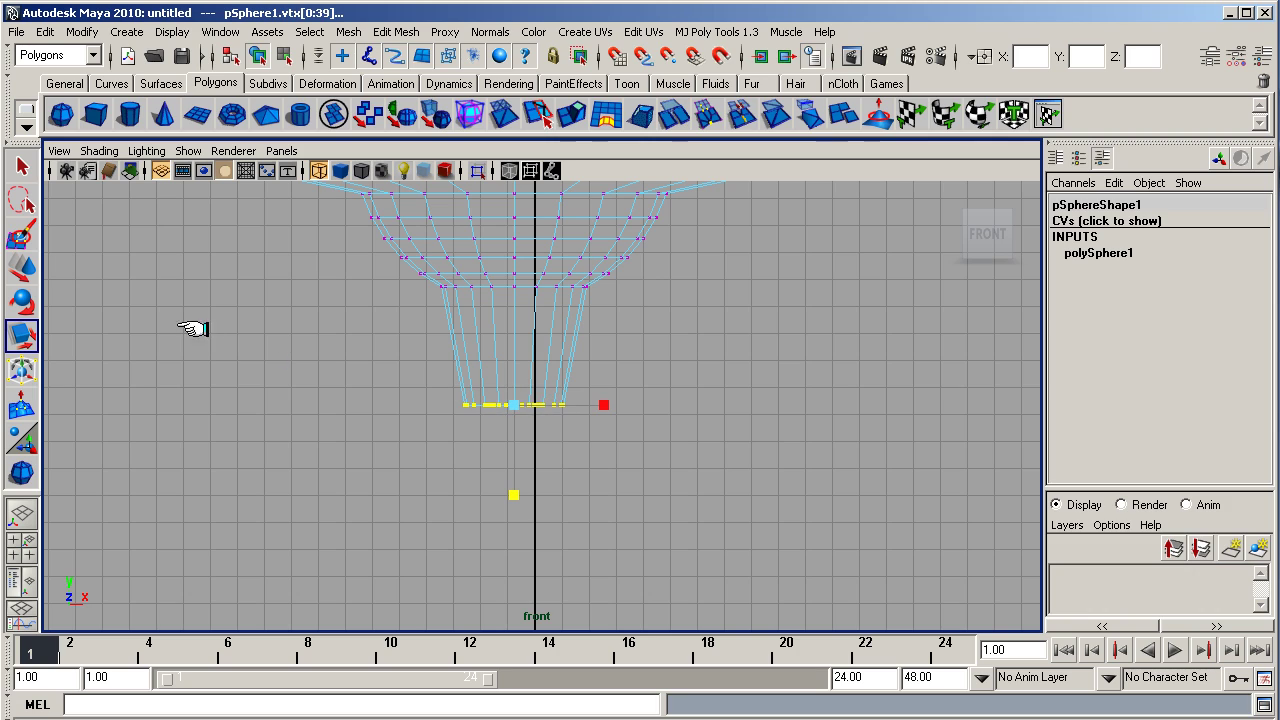
- Lengthen the stem downward and scale its bottom vertices outward so the sides run straight, and clear the selection
left_click(21, 266)
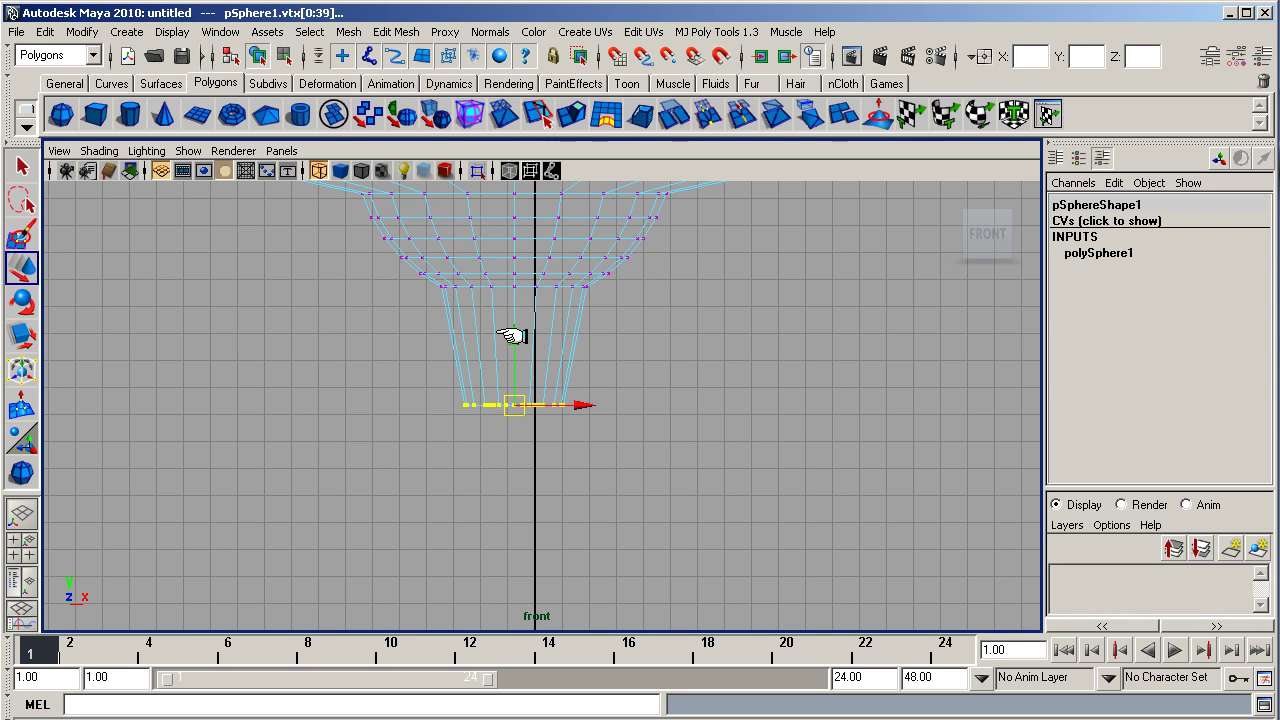
left_click_drag(514, 335, 517, 508)
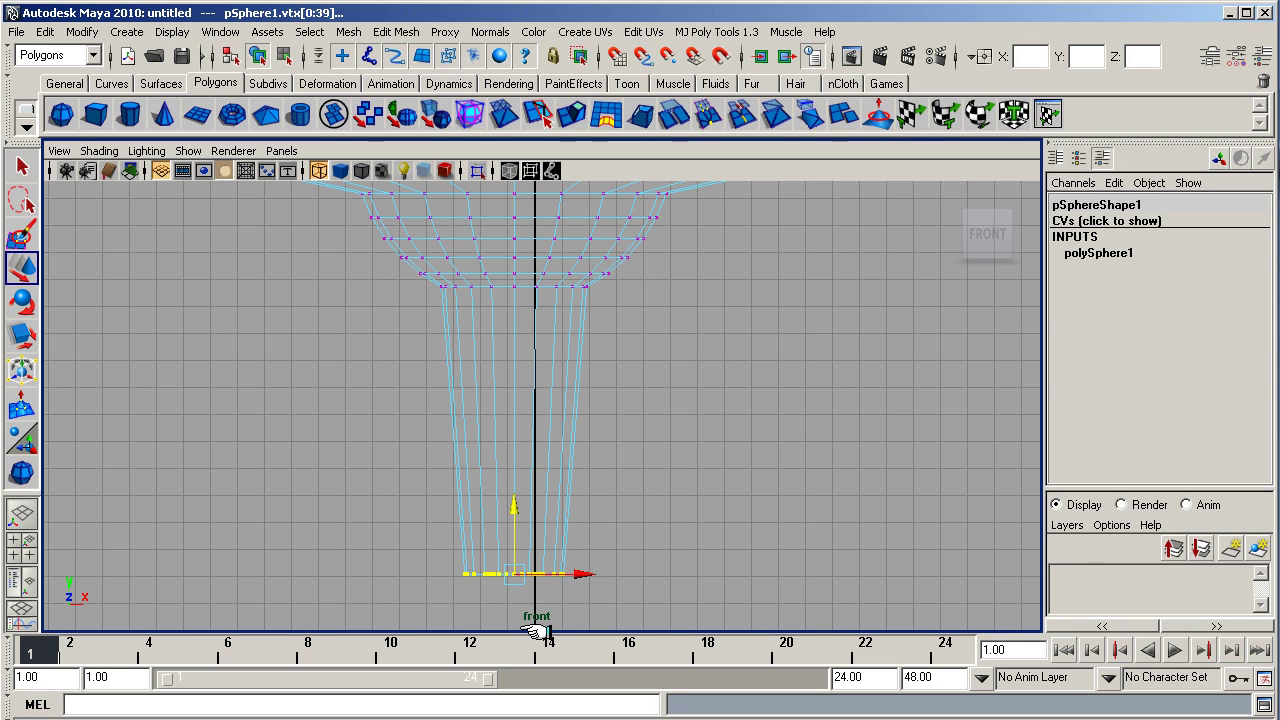
key("r")
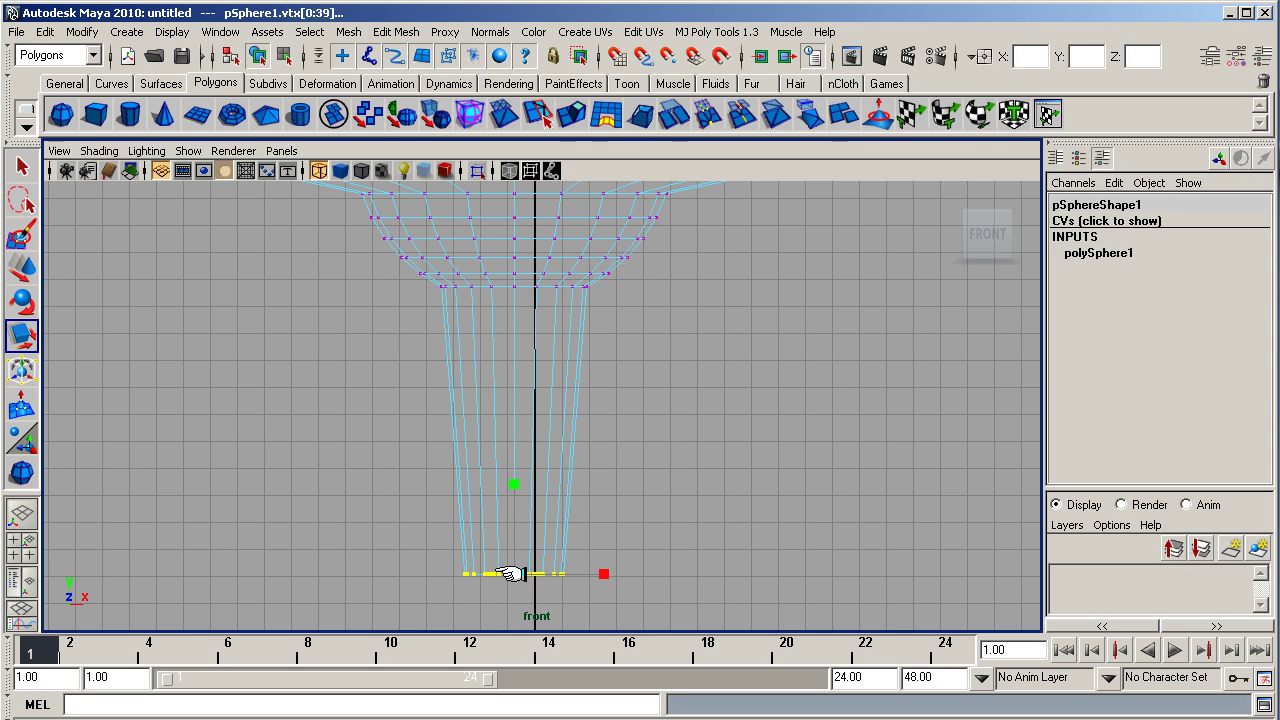
left_click_drag(514, 574, 537, 577)
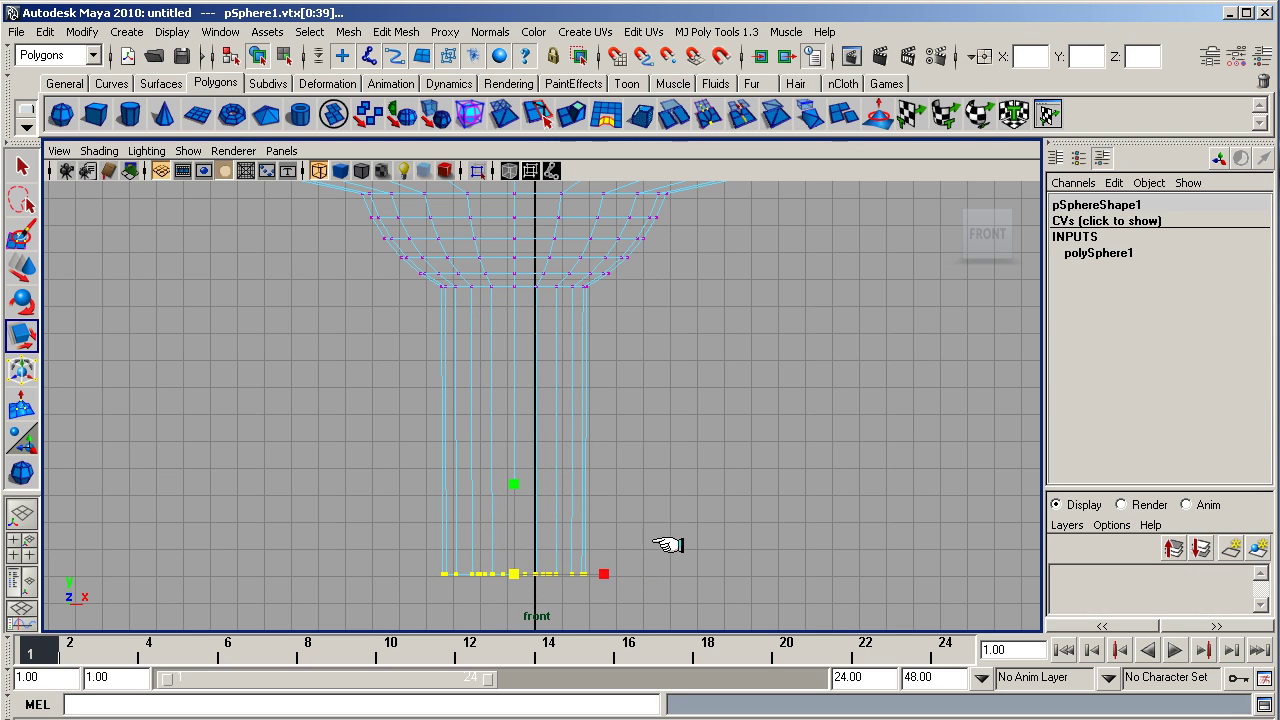
left_click(669, 501)
- Return to the four-view layout and display the perspective view with Smooth Shade All
key("space")
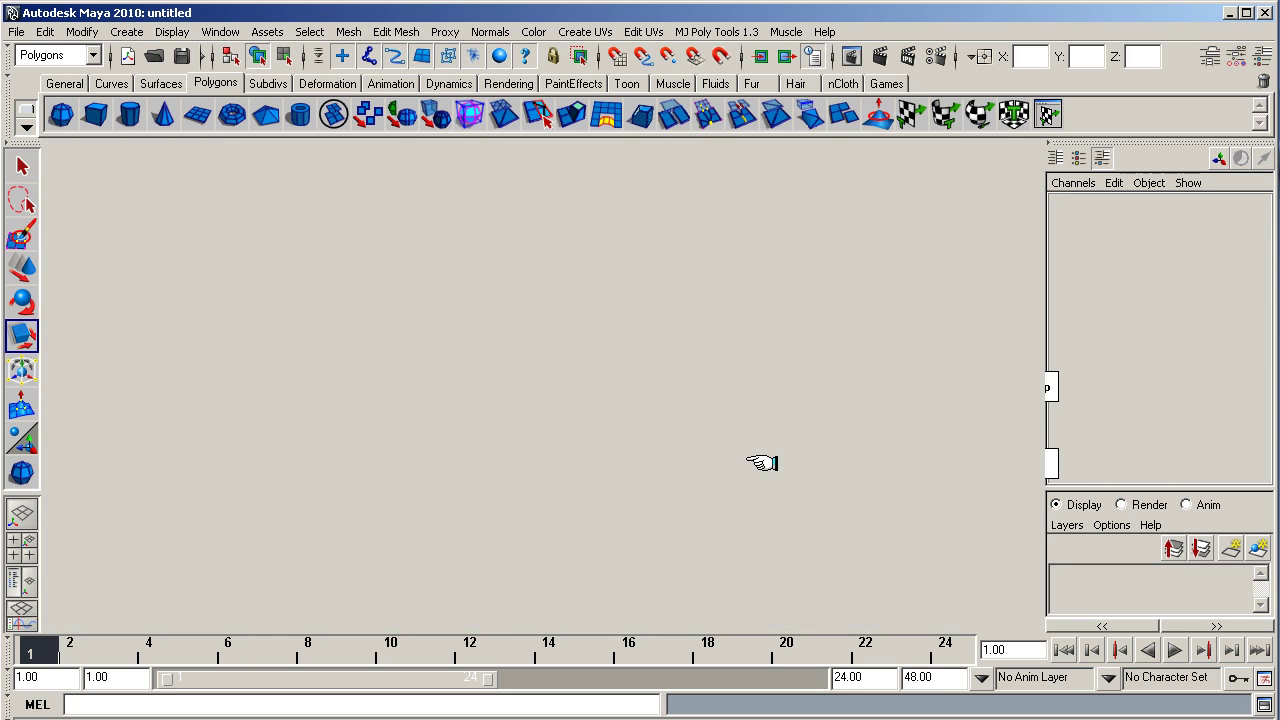
left_click(598, 150)
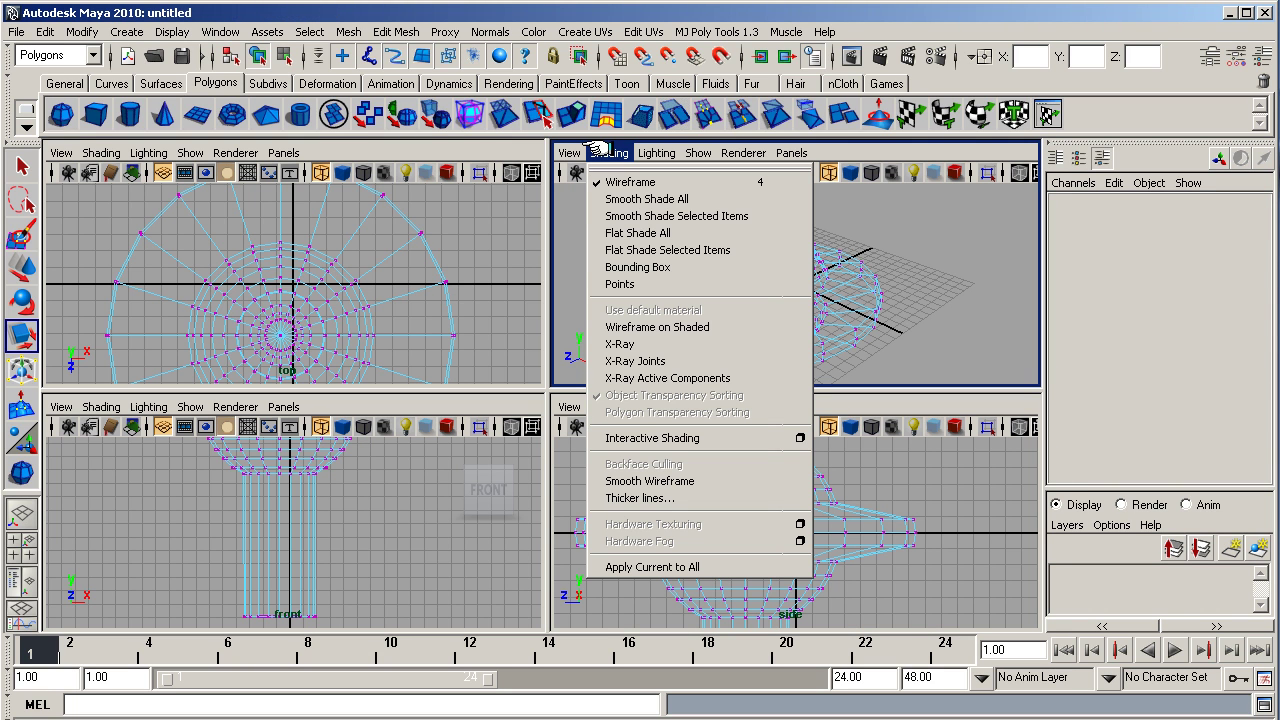
left_click(640, 199)
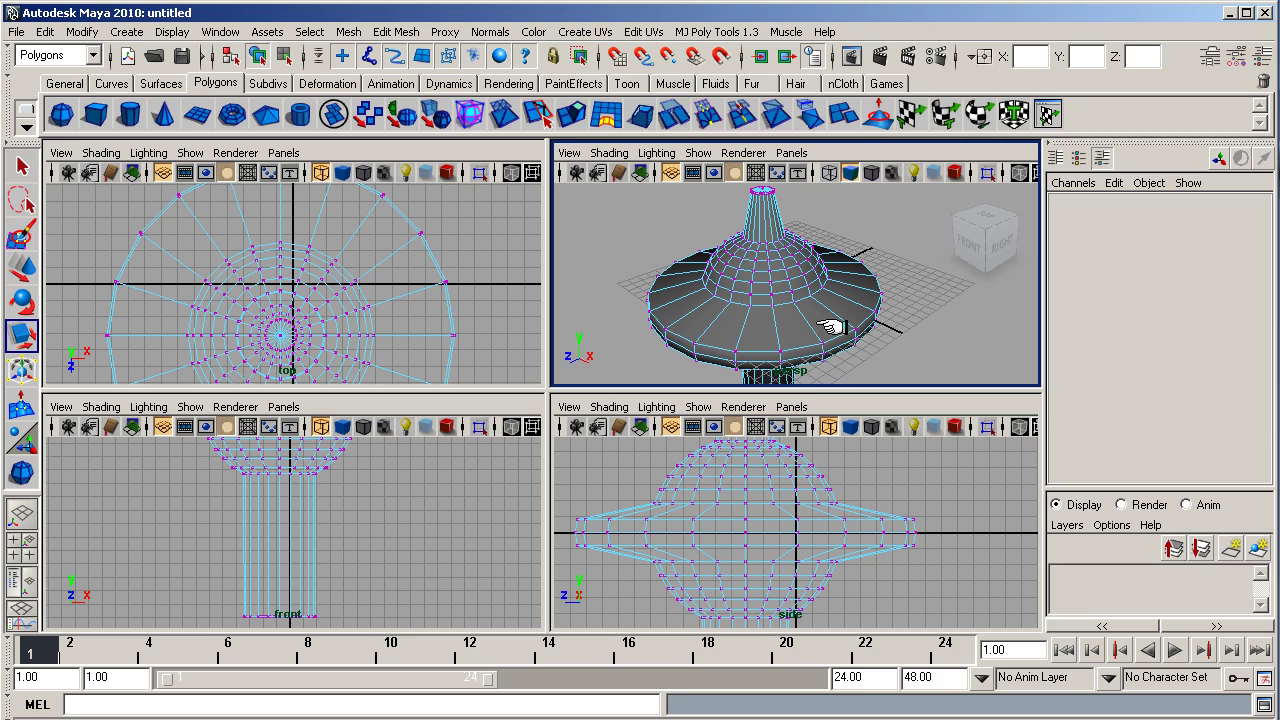
- In the maximized perspective view, scale the neck's top vertex ring outward so the neck flares, and clear the selection
right_click_drag(821, 323, 795, 283, "alt")
key("space")
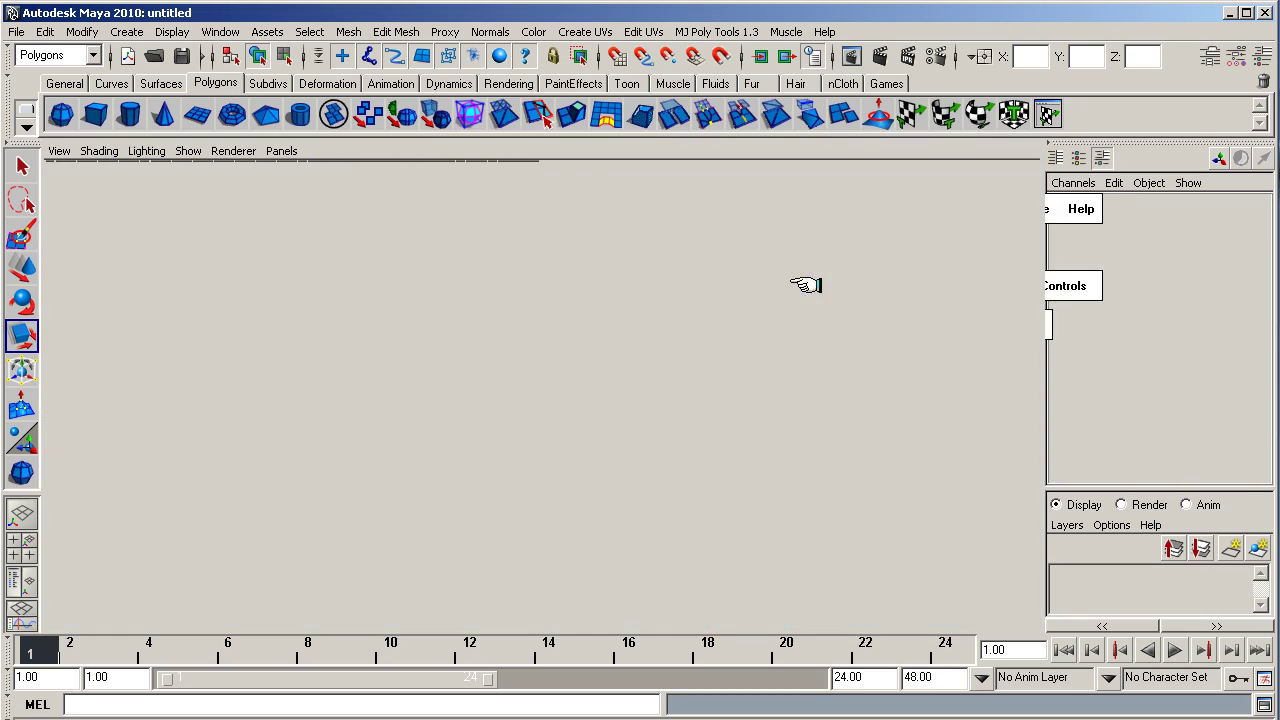
right_click_drag(626, 454, 515, 401, "alt")
left_click_drag(515, 401, 463, 466, "alt")
left_click_drag(481, 288, 537, 299)
left_click(551, 274)
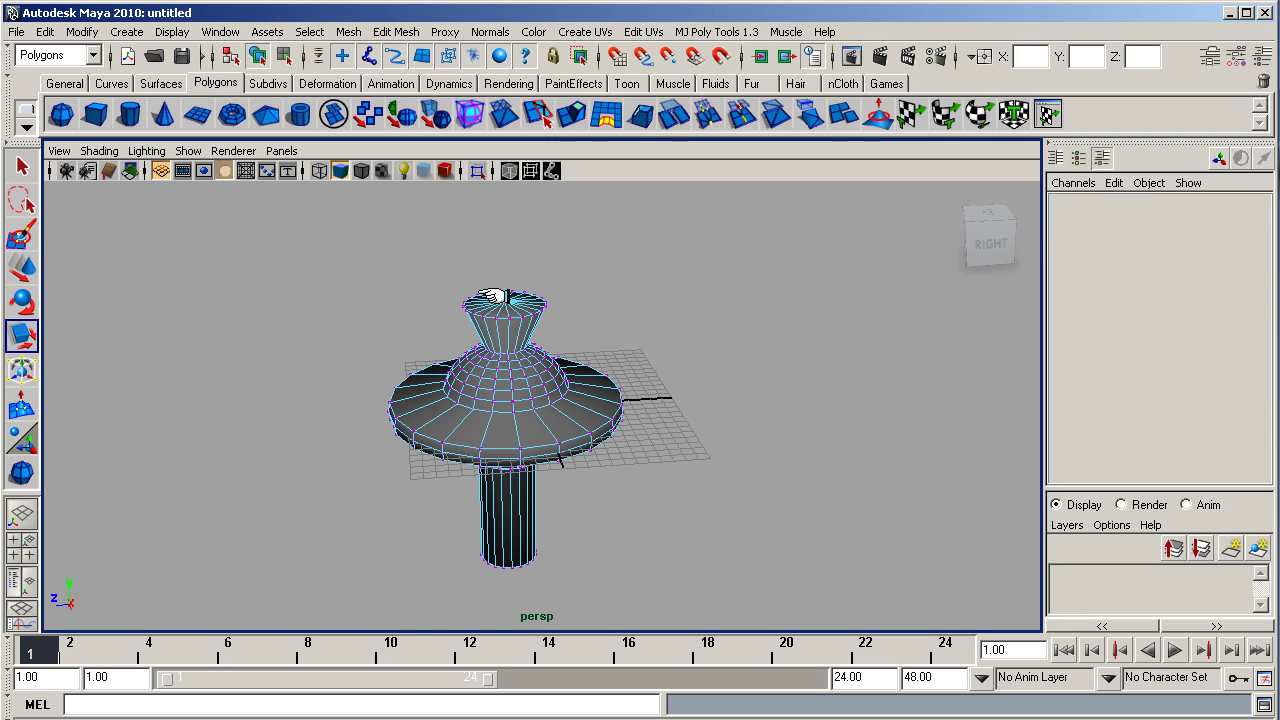
- Move the centre vertex of the neck's top cap straight up to form a conical tip, and deselect it
left_click(508, 304)
key("w")
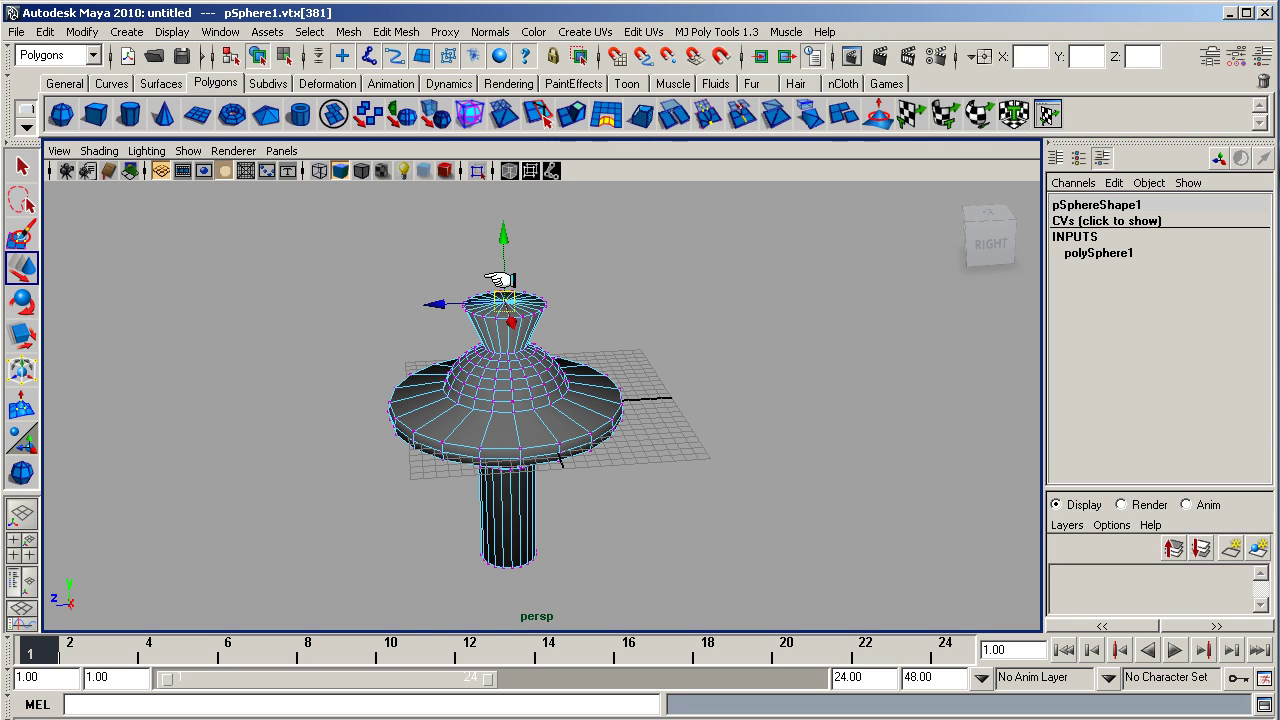
left_click_drag(503, 236, 490, 192)
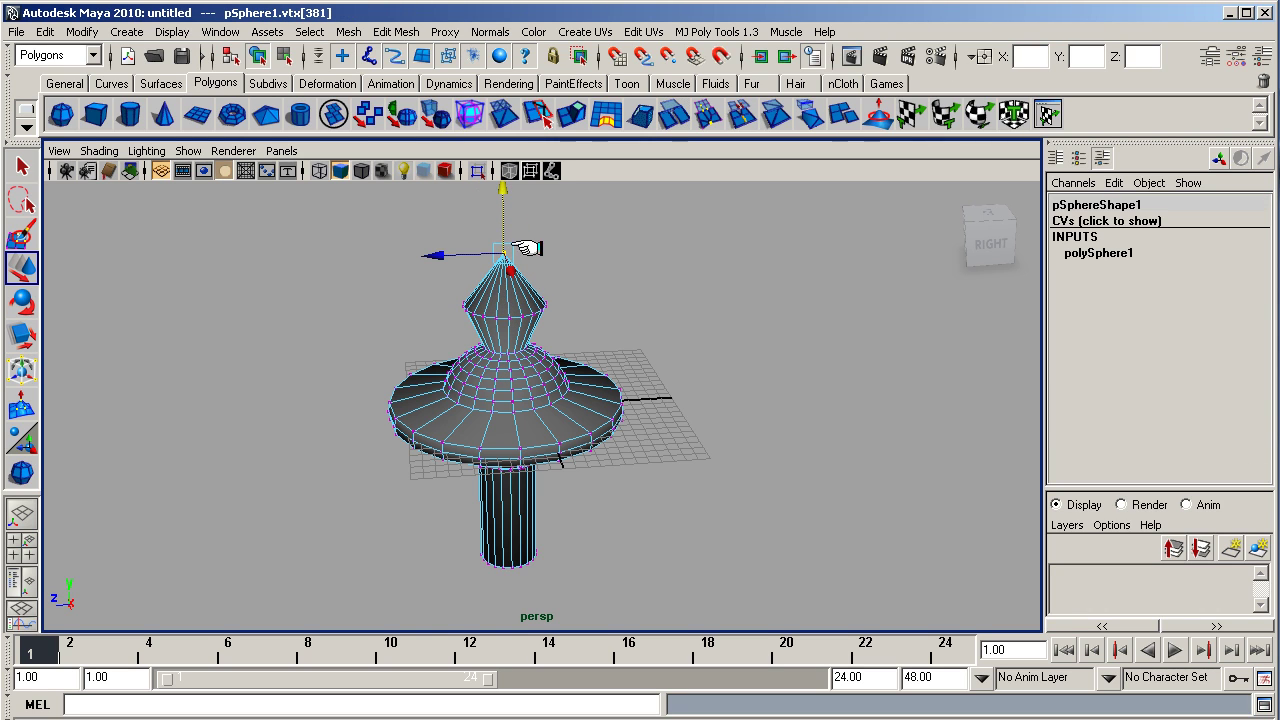
left_click(640, 338)
- Switch the mesh to face selection and select three alternate faces along one row of the dome above the disc
left_click_drag(574, 437, 537, 466, "alt")
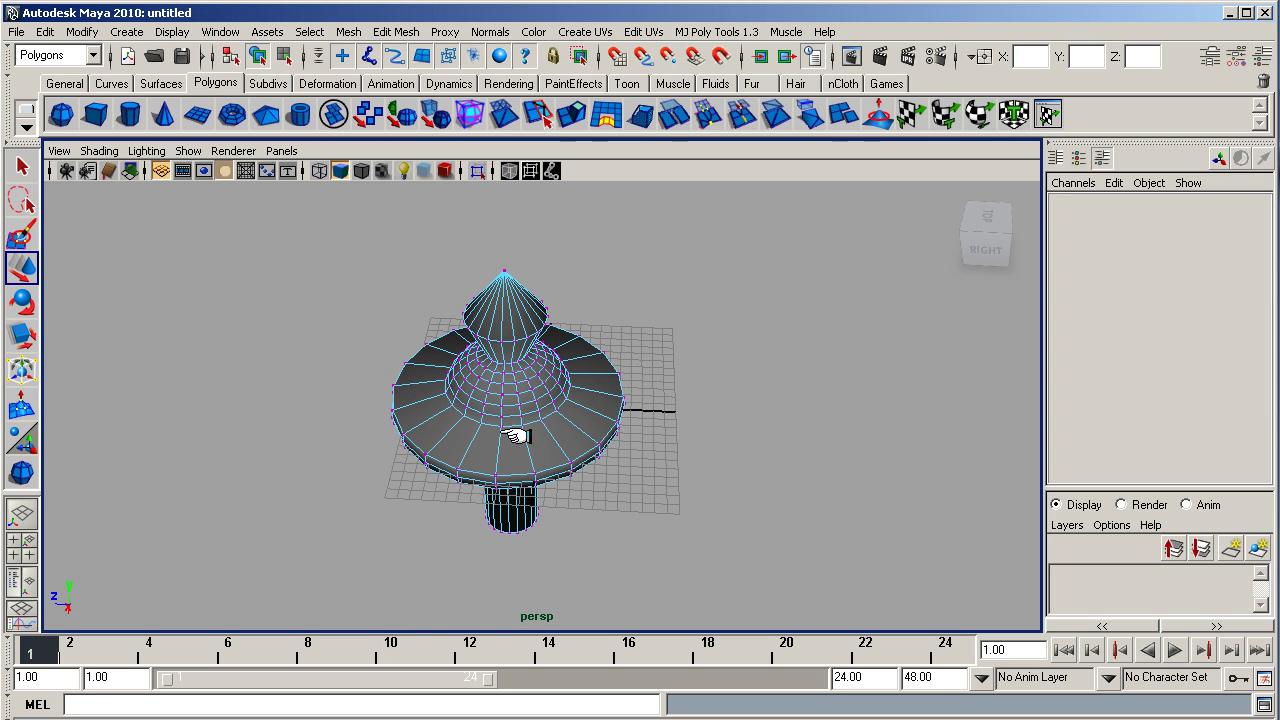
right_click_drag(515, 405, 532, 450)
left_click(537, 392)
left_click(528, 400)
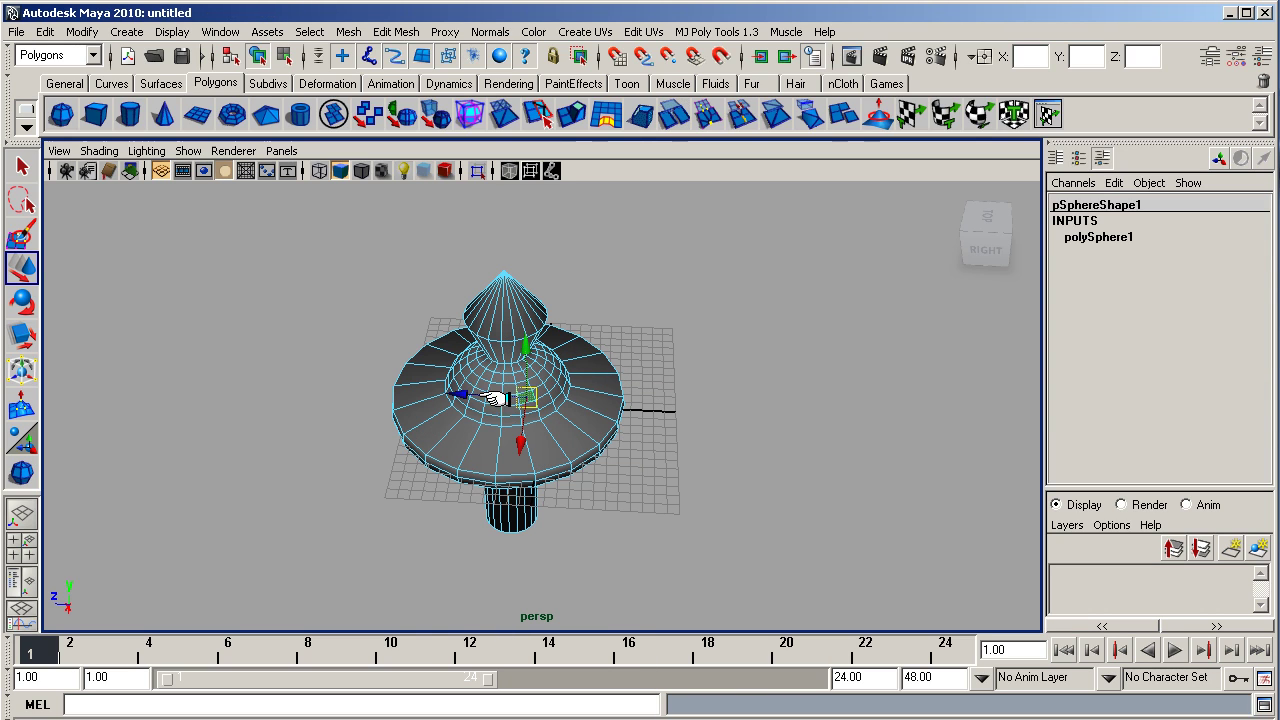
left_click(490, 398)
left_click(524, 383)
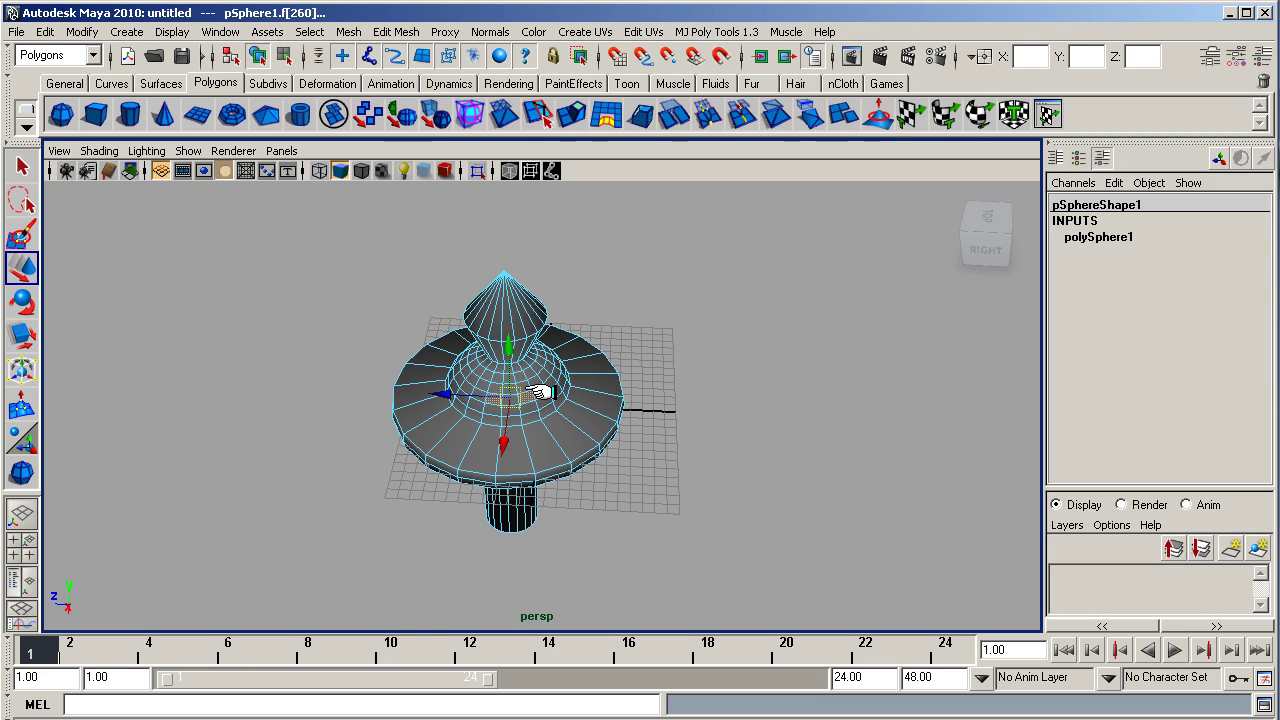
left_click(548, 383, "shift")
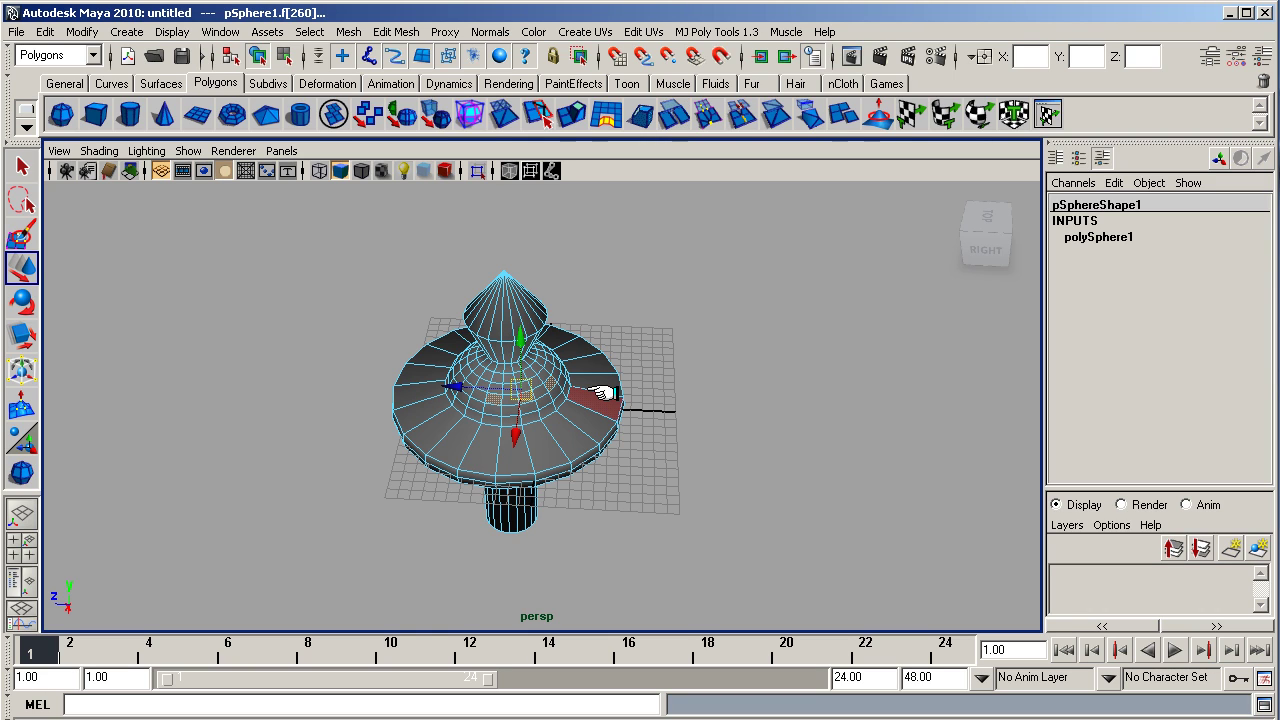
- Try to extract the three selected dome faces from the mesh and check the pieces by selecting a neighbouring face
key("space")
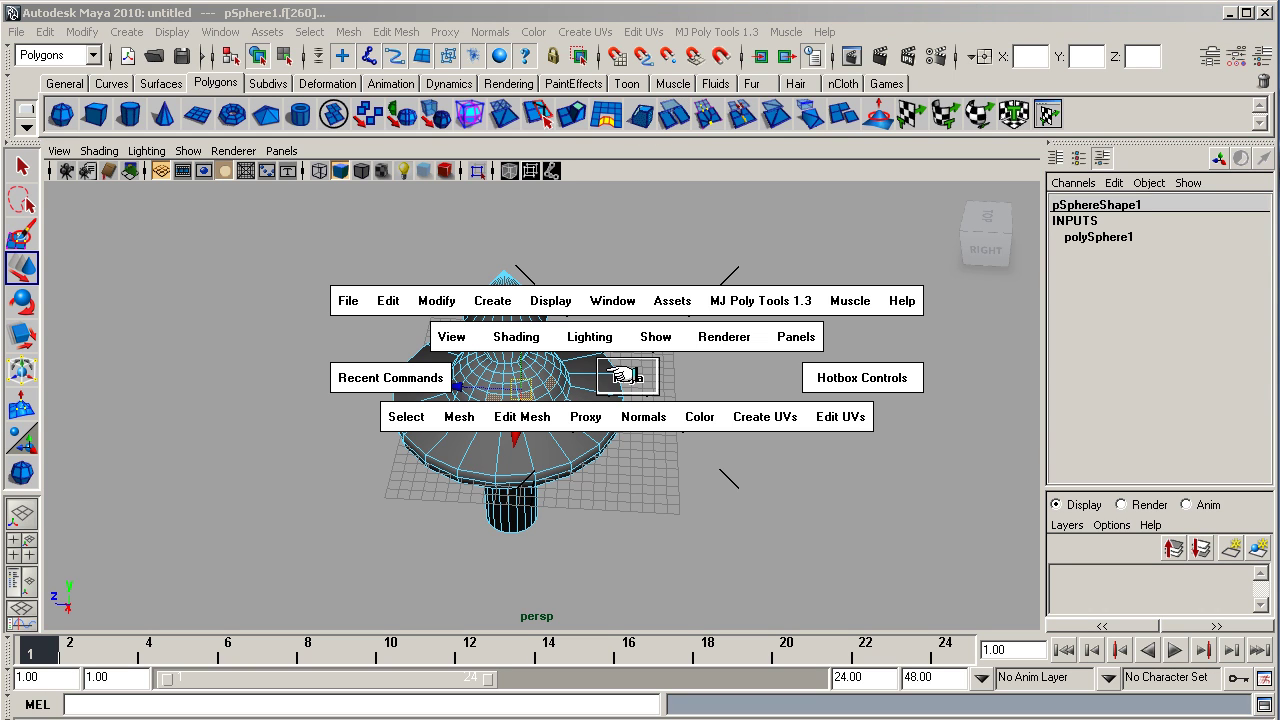
left_click(460, 416)
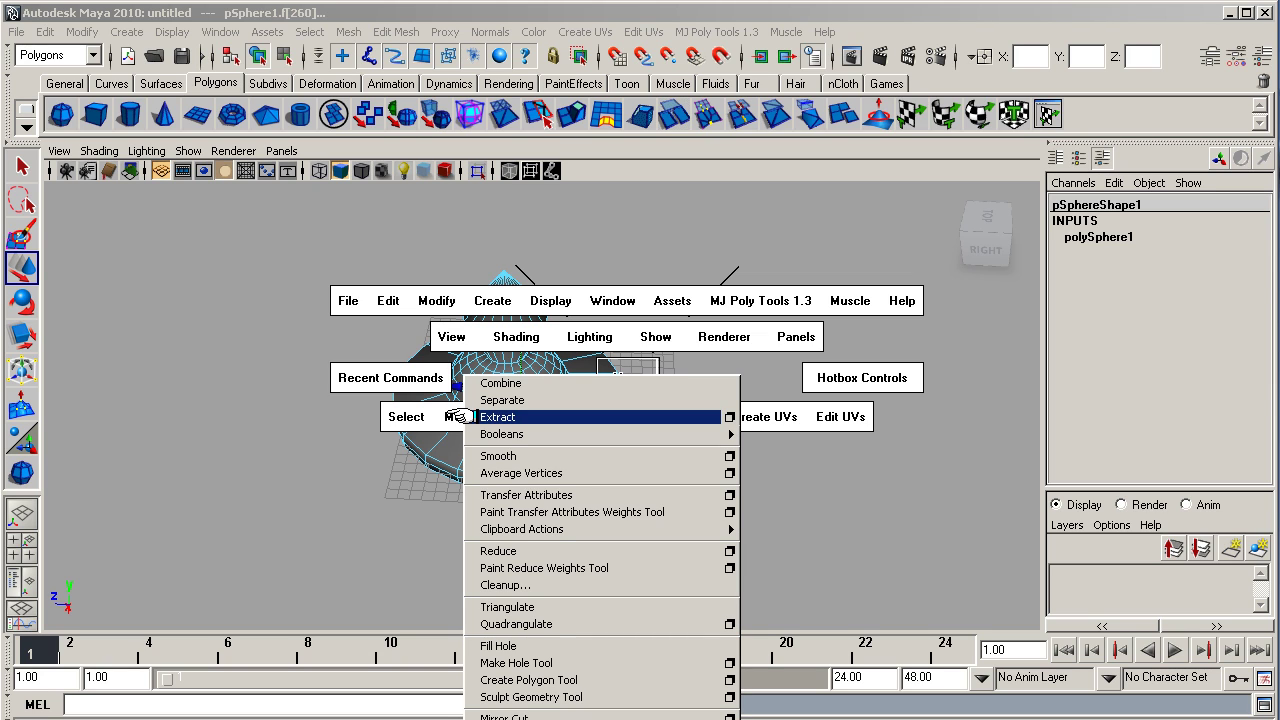
left_click(472, 416)
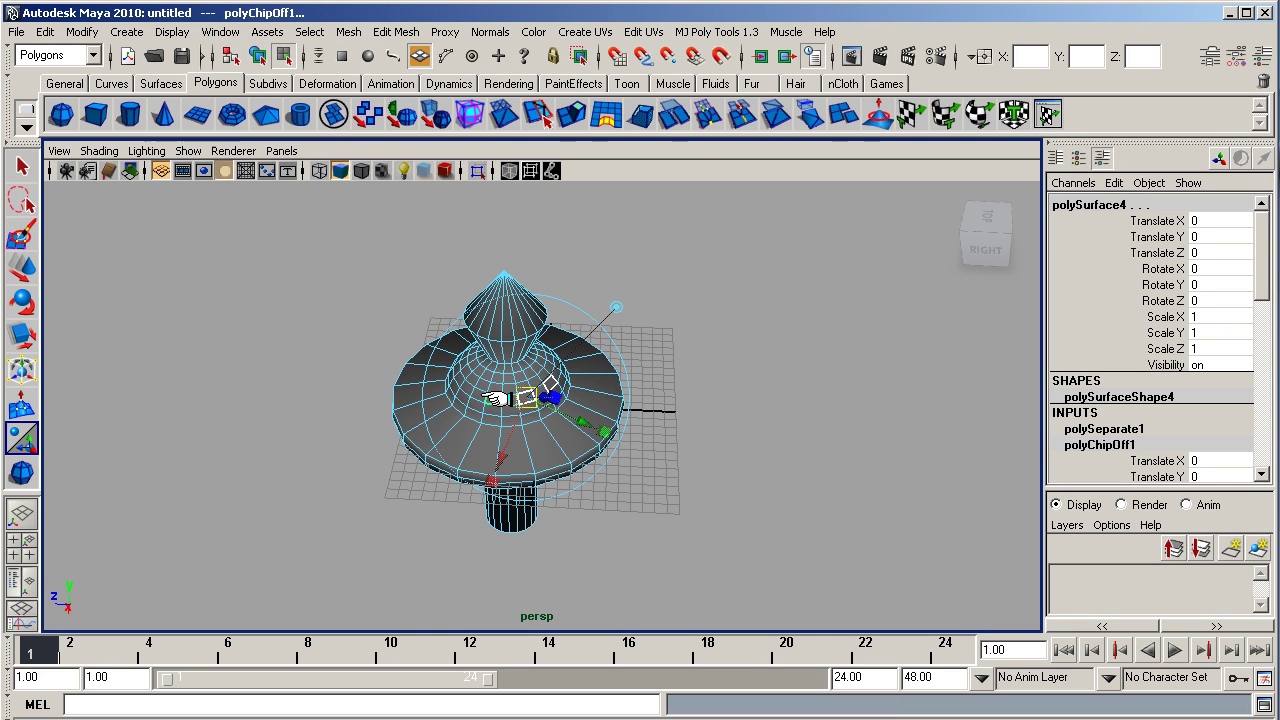
left_click(484, 399)
right_click_drag(485, 399, 487, 438)
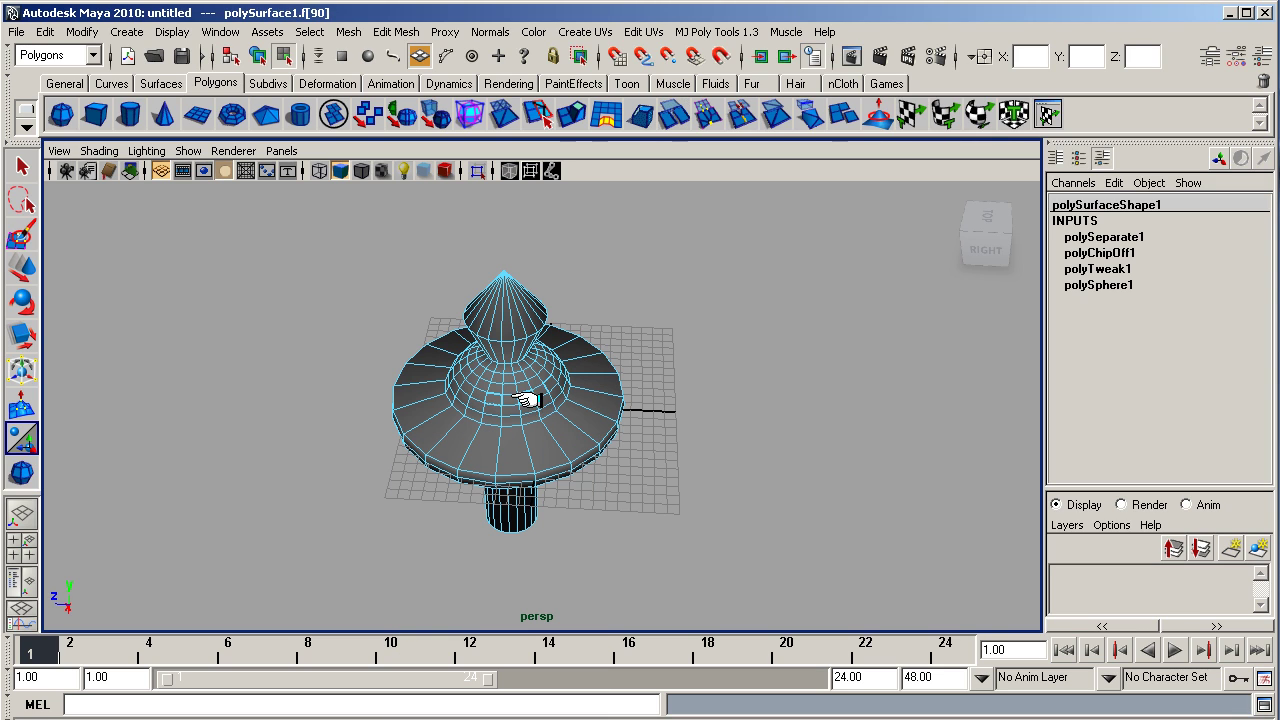
- Undo the face extraction so the three dome faces are selected on the original sphere again
key("ctrl+z")
key("ctrl+z")
key("ctrl+z")
key("ctrl+z")
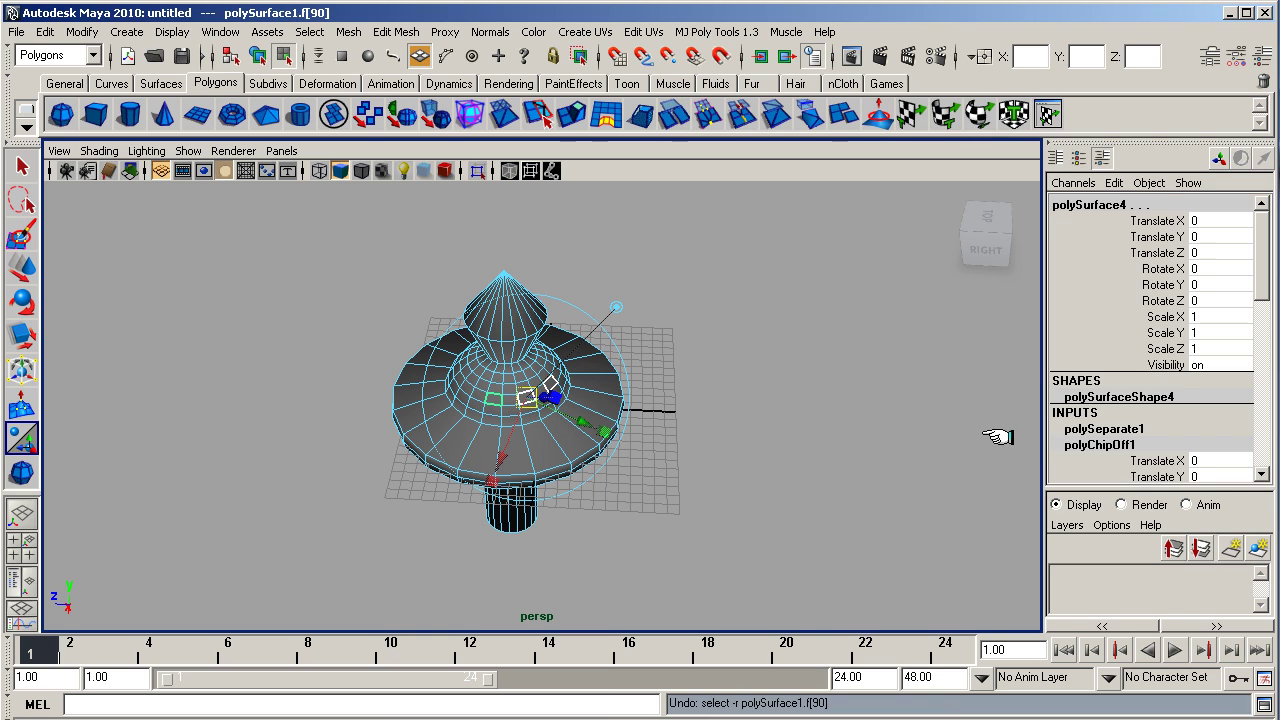
key("ctrl+z")
- Extrude the three selected dome faces and adjust their offset with the extrude manipulator
key("space")
left_click(476, 432)
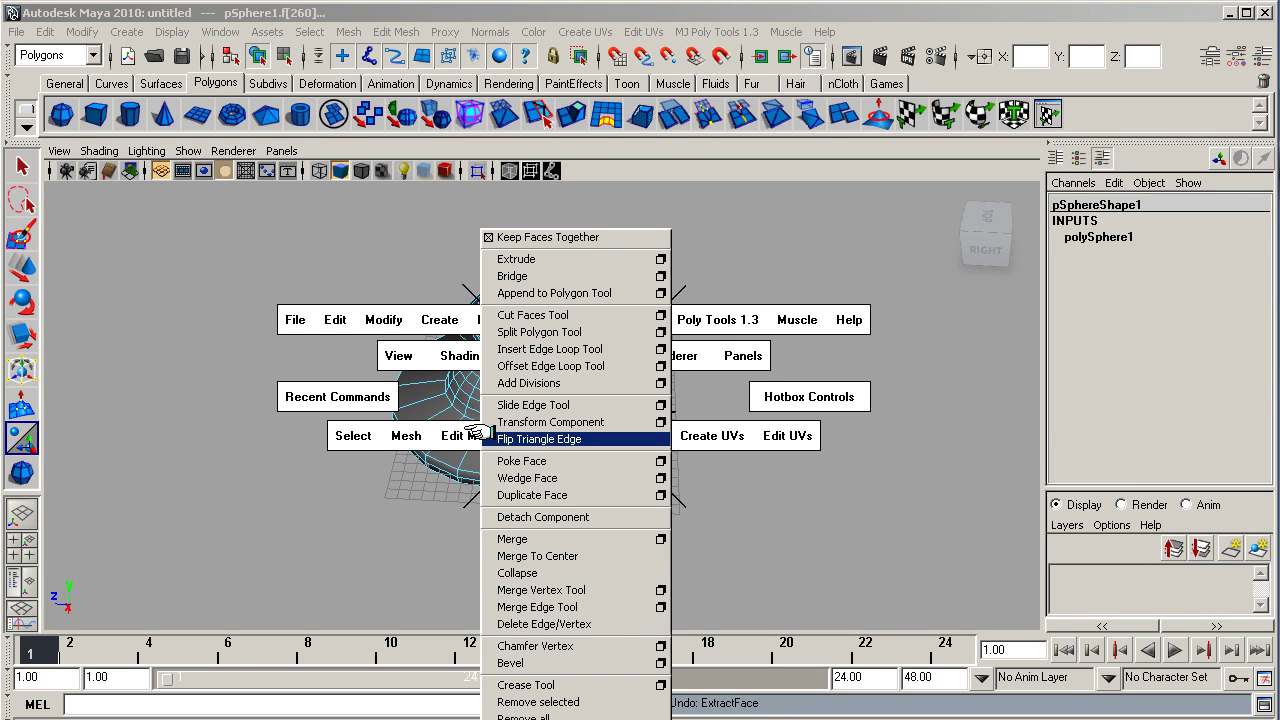
left_click(512, 259)
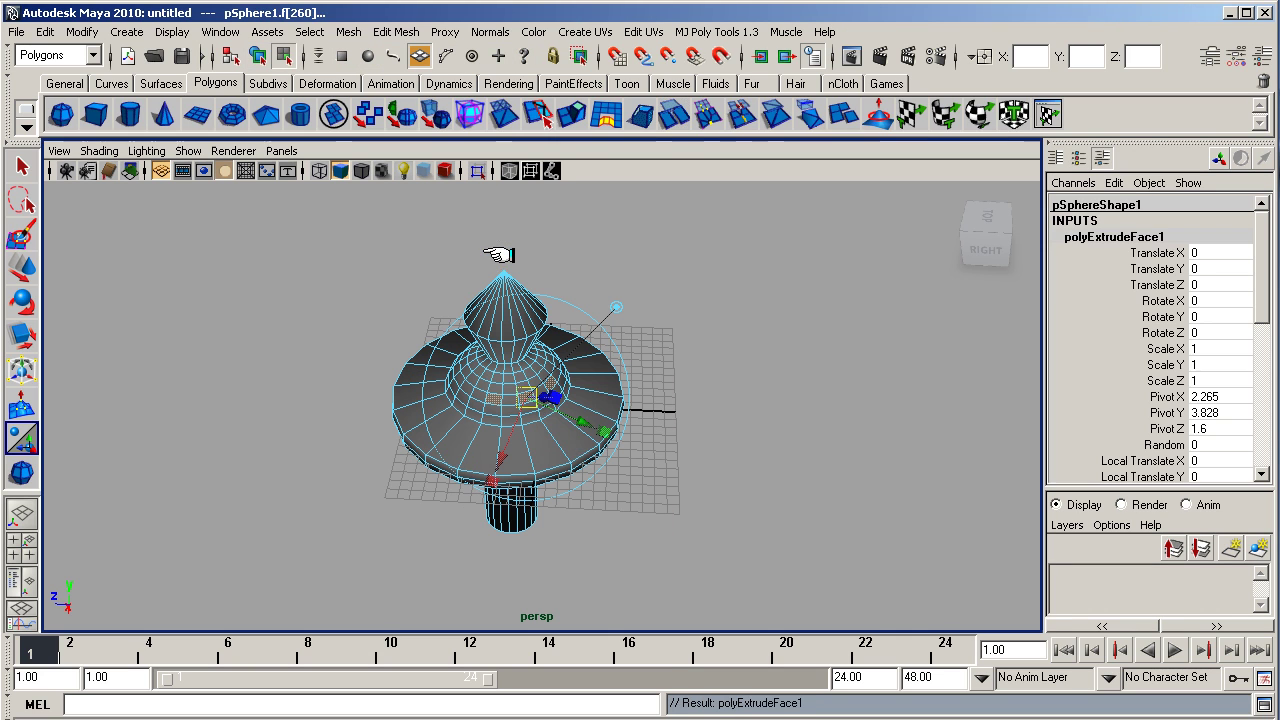
left_click(531, 394)
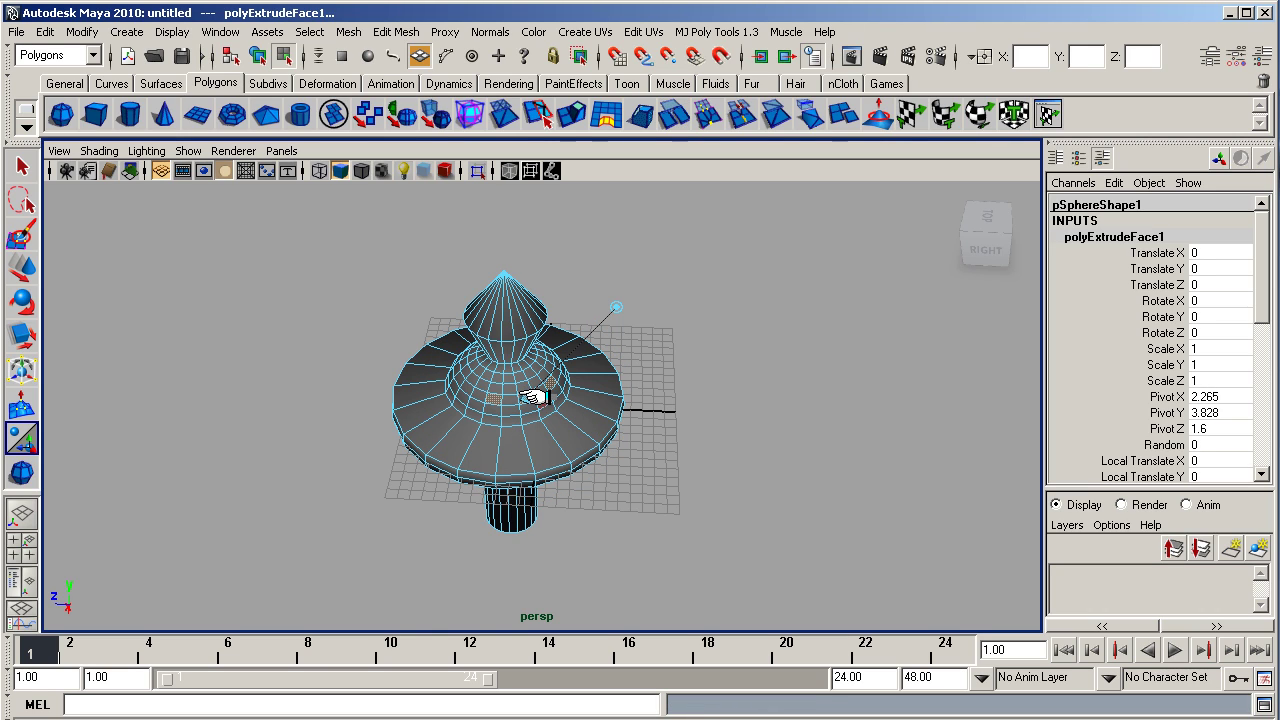
left_click(537, 398)
left_click(538, 399)
left_click(540, 401)
left_click_drag(543, 400, 592, 415)
- Push the extruded faces slightly into the dome using the top view, and maximize the perspective view again
key("space")
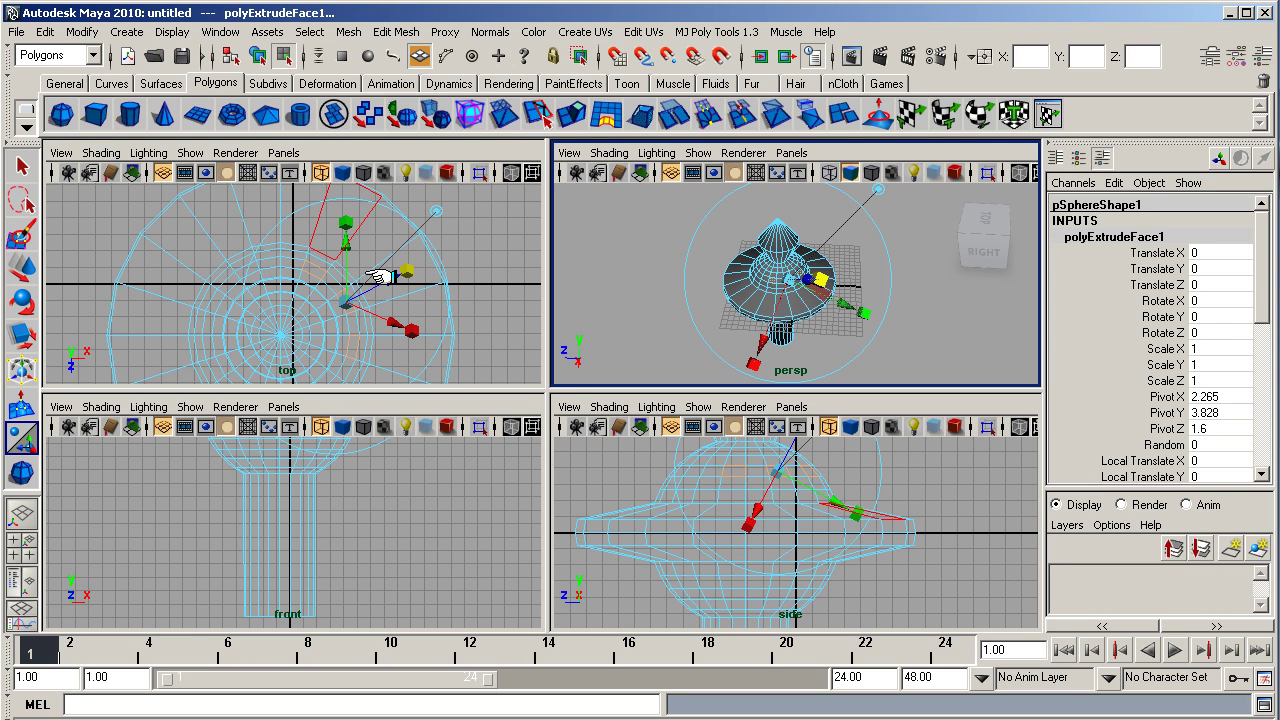
left_click(380, 278)
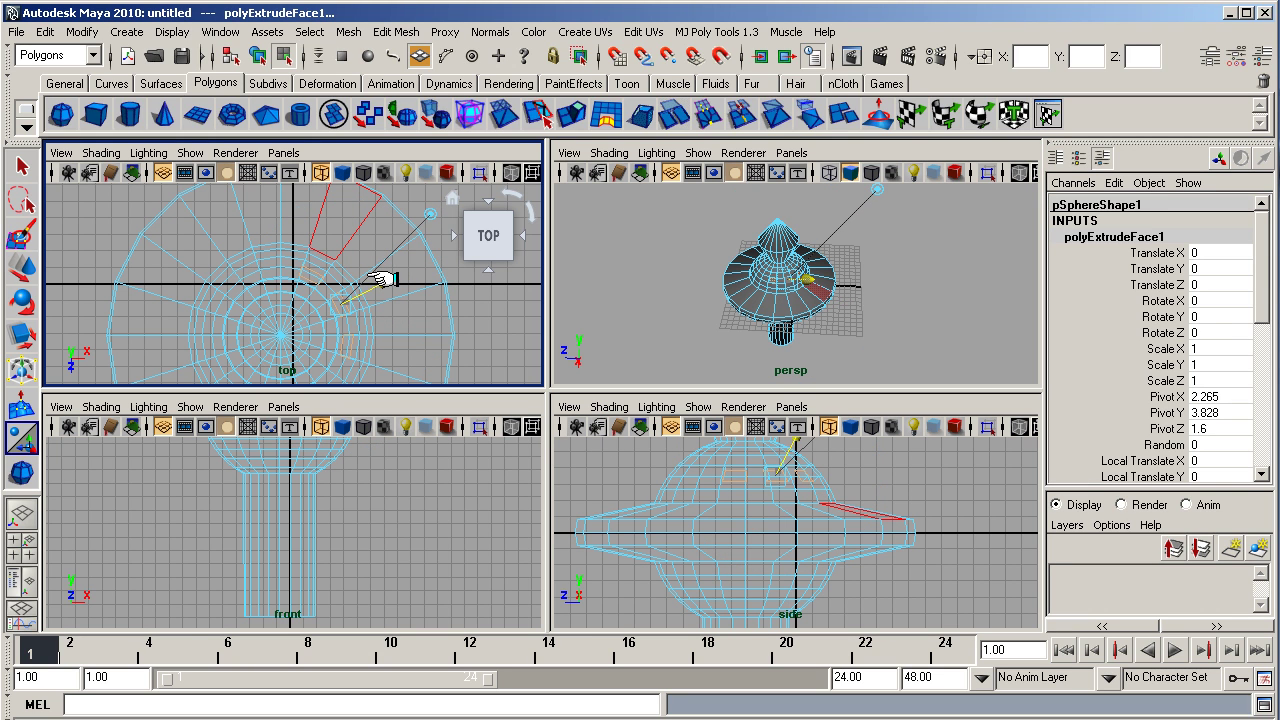
left_click(380, 278)
key("space")
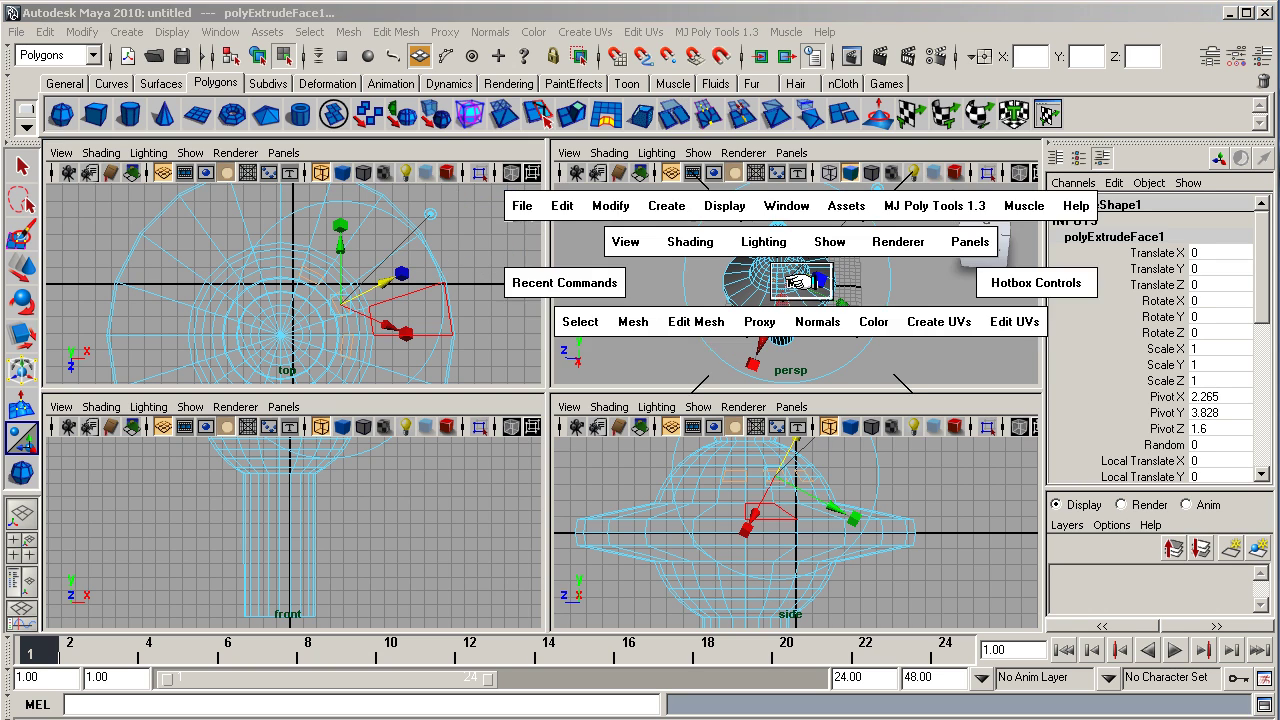
key("ctrl+z")
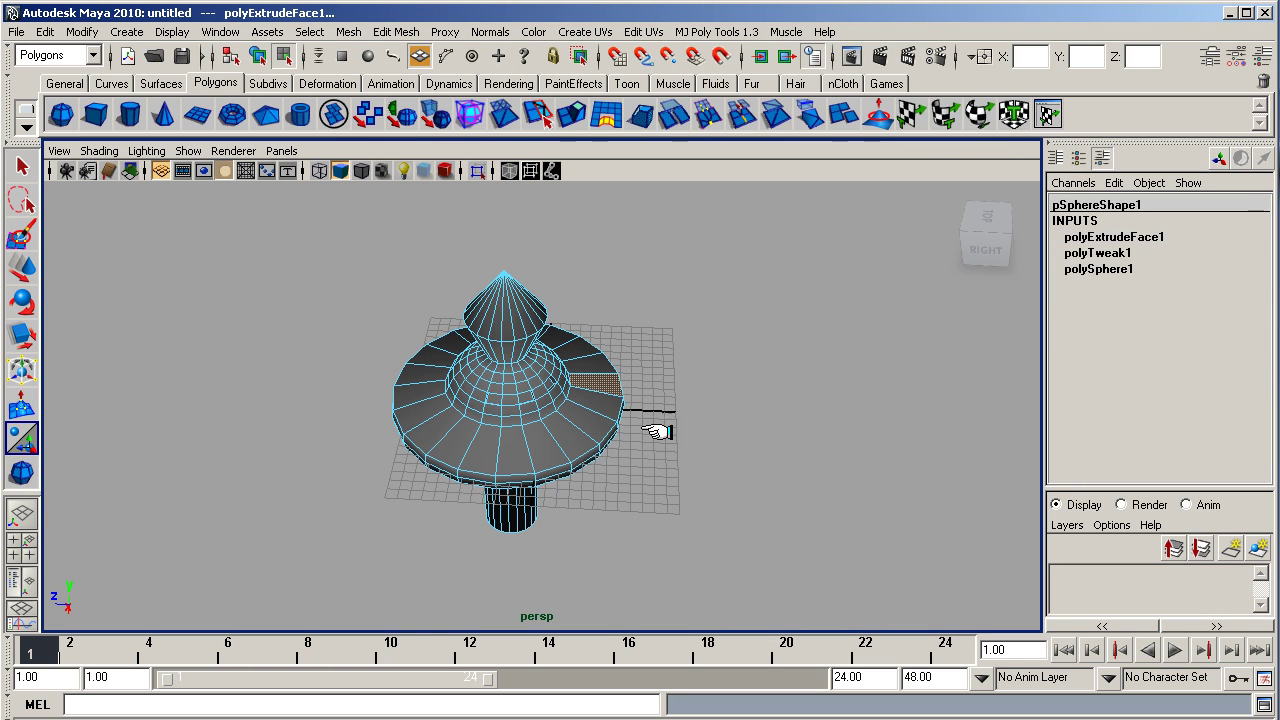
- Select the three recessed window faces on the dome, assign them a new white Lambert material, and clear the selection
left_click_drag(573, 416, 555, 437, "alt")
right_click_drag(573, 407, 1037, 381, "alt")
left_click_drag(660, 393, 530, 369, "alt")
left_click(519, 330)
left_click(448, 320, "shift")
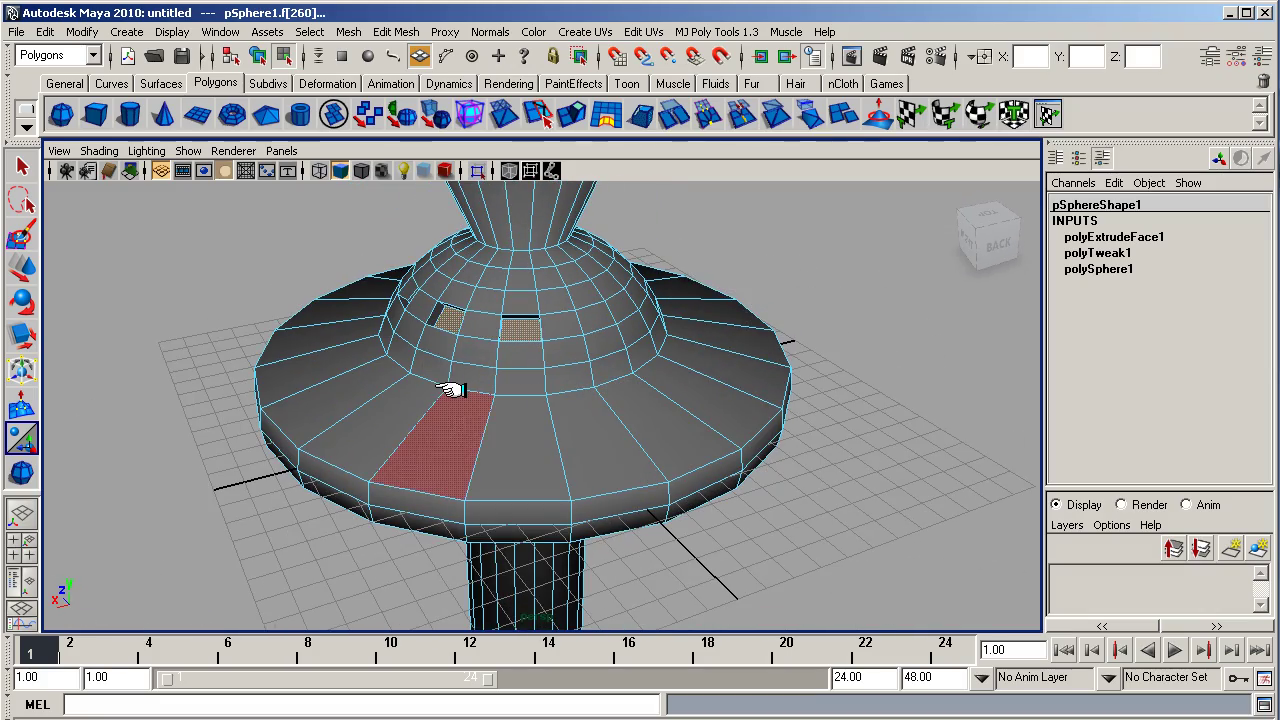
left_click_drag(450, 389, 420, 314, "alt")
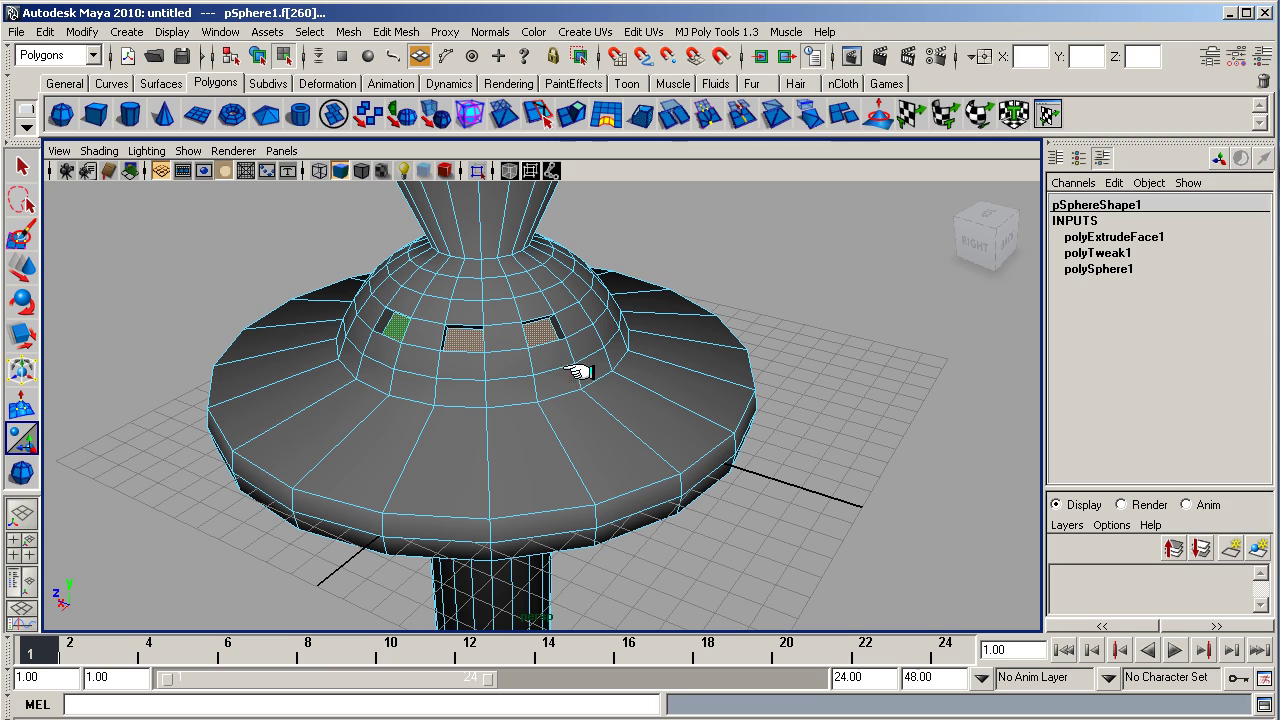
left_click(509, 83)
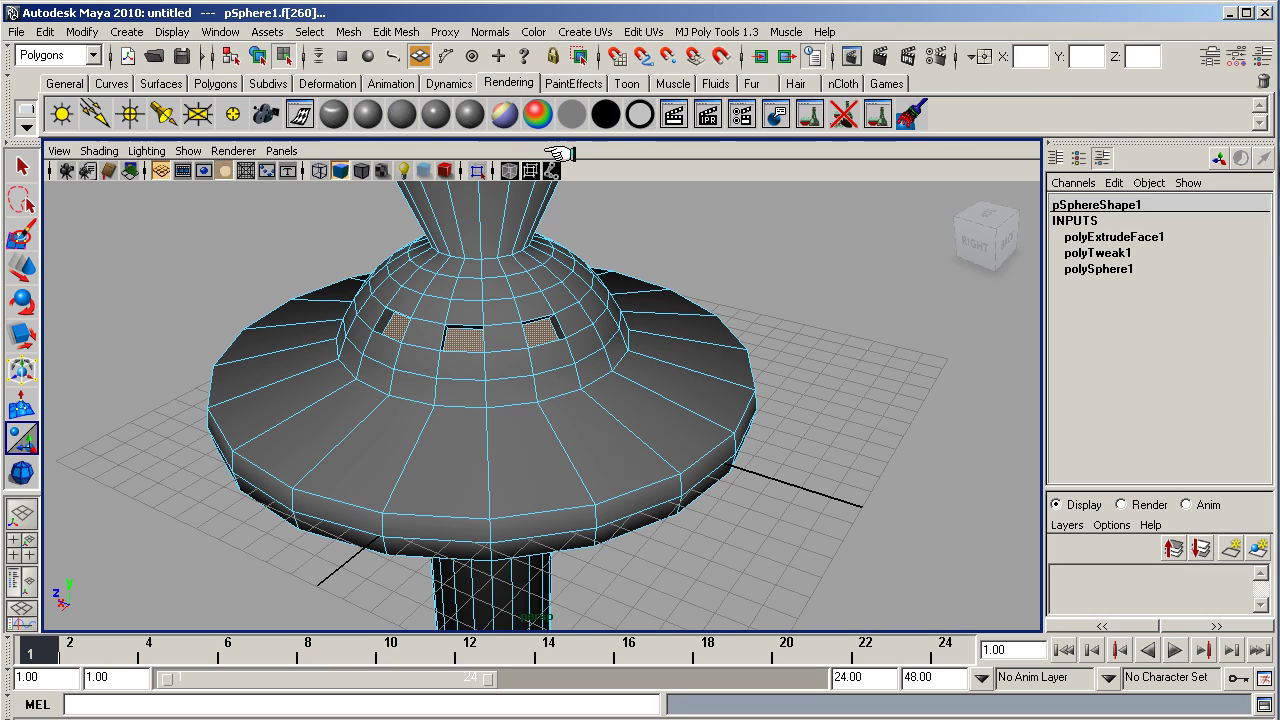
left_click(400, 116)
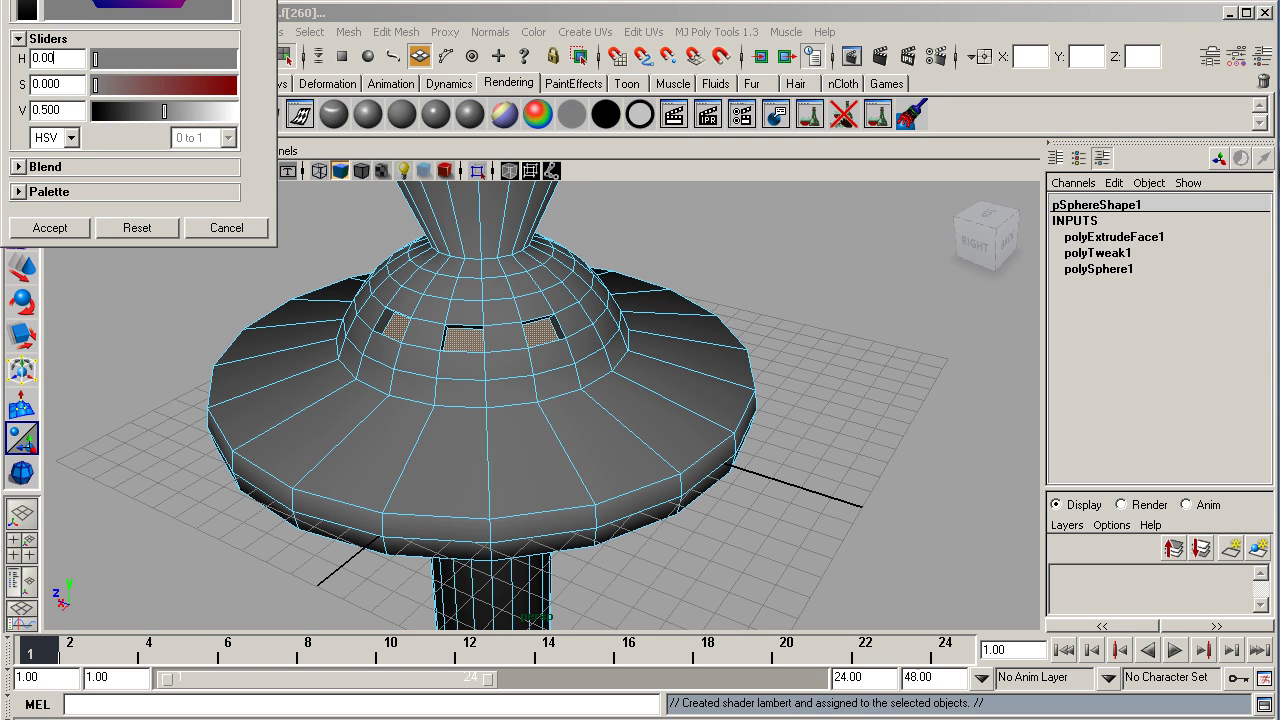
key("Return")
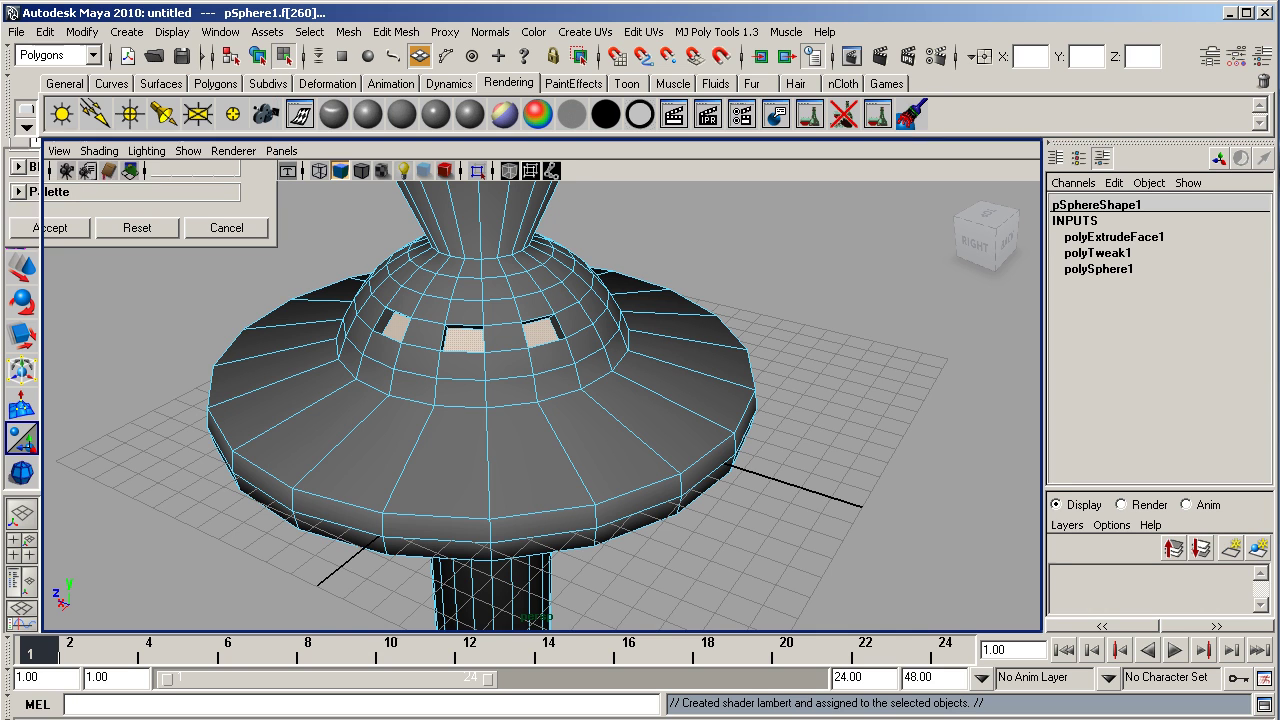
left_click(902, 451)
- Assign a new green Lambert (hue 100.33, saturation 0.747, value 0.500) to three alternate faces in the dome's lowest row, and deselect them
mouse_move(452, 385)
left_mouse_down("alt")
mouse_move(479, 355)
mouse_move(591, 386)
mouse_move(506, 414)
mouse_move(462, 377)
left_mouse_up("alt")
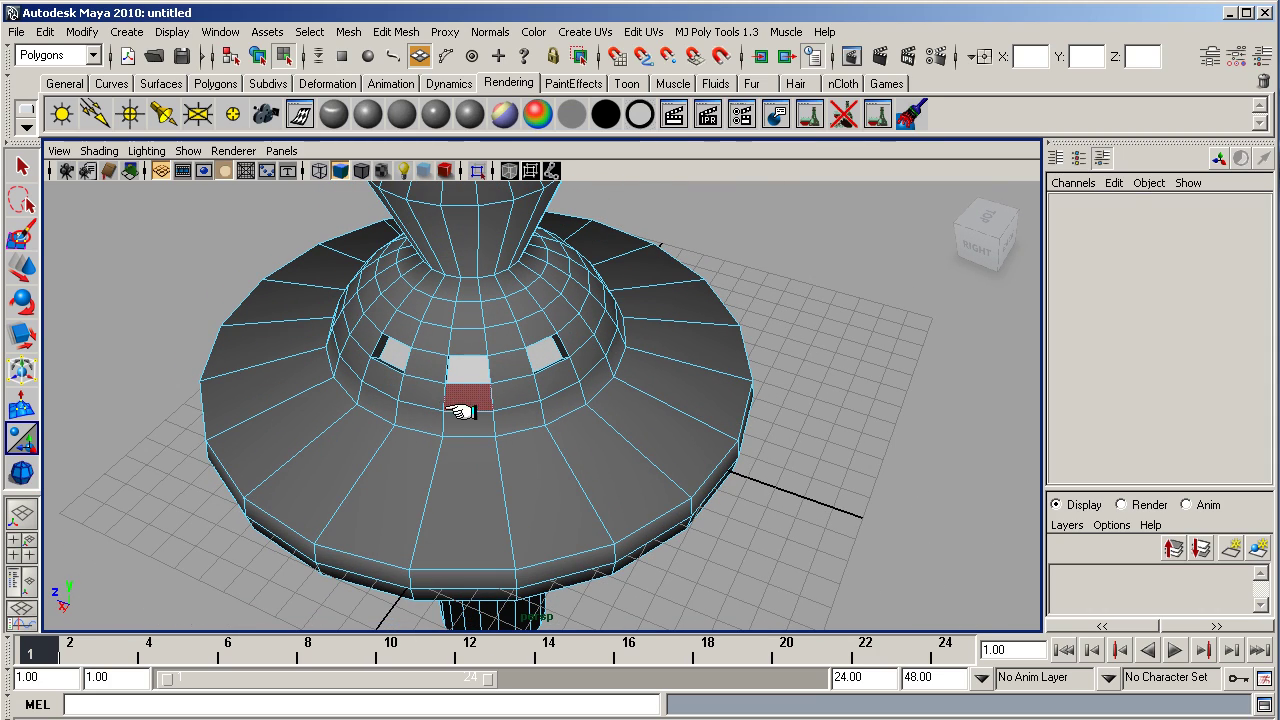
left_click(462, 421)
left_click(558, 404, "shift")
left_click(614, 355, "shift")
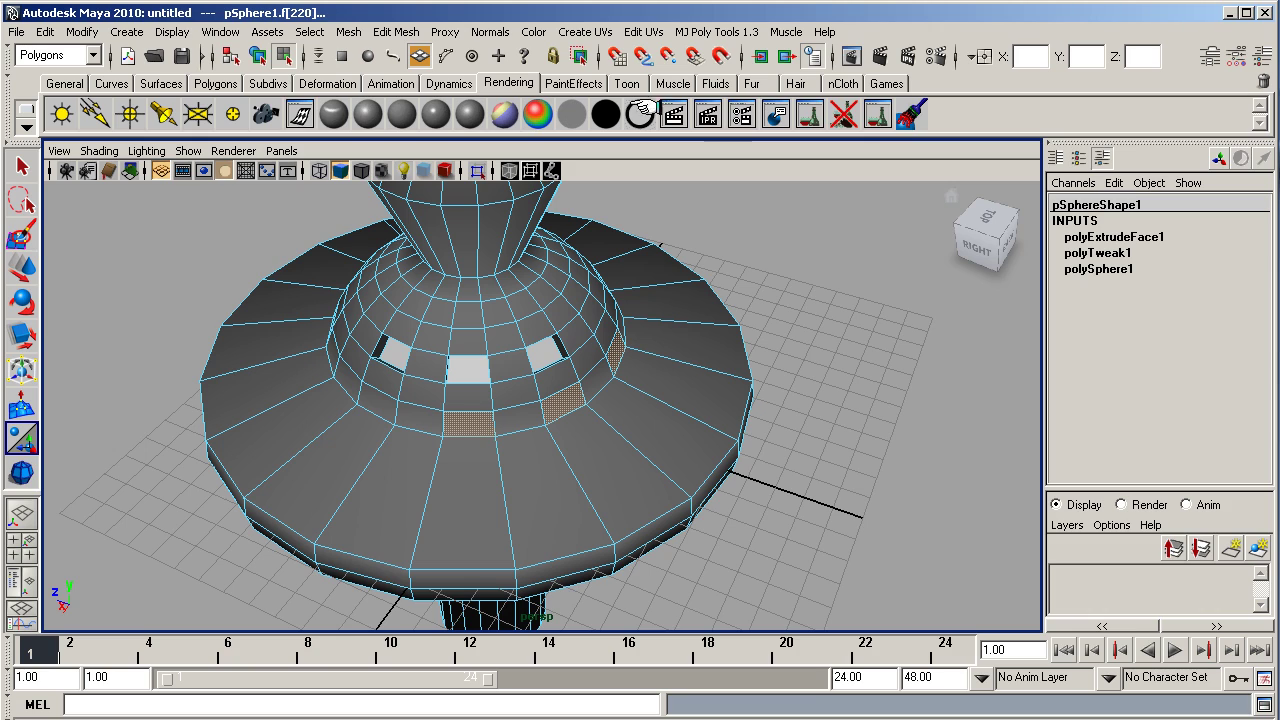
left_click(401, 114)
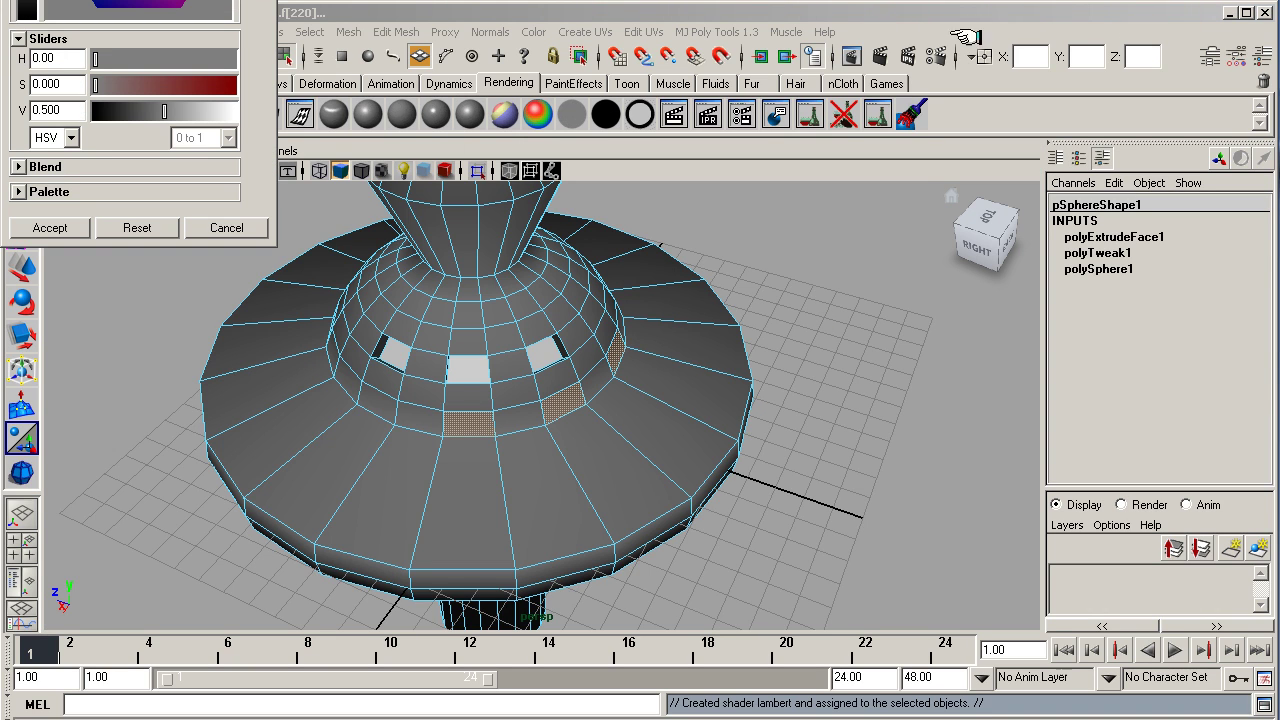
left_click(125, 0)
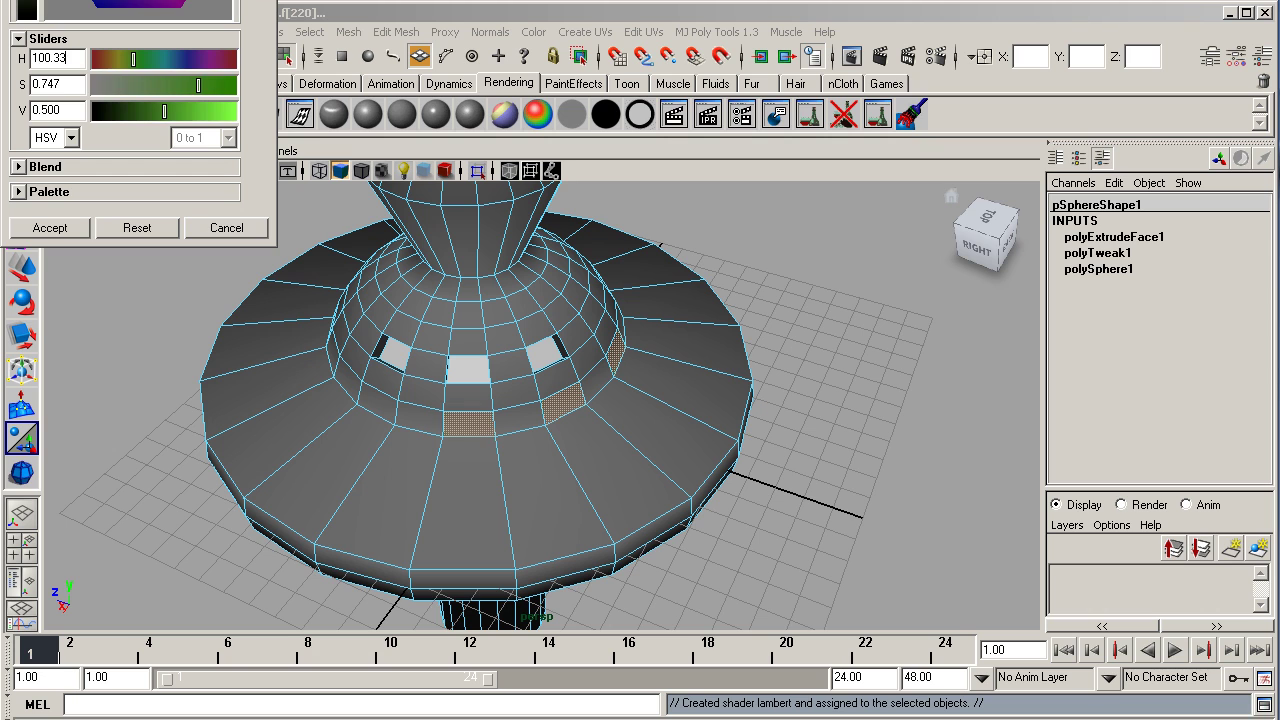
left_click(47, 230)
left_click(862, 390)
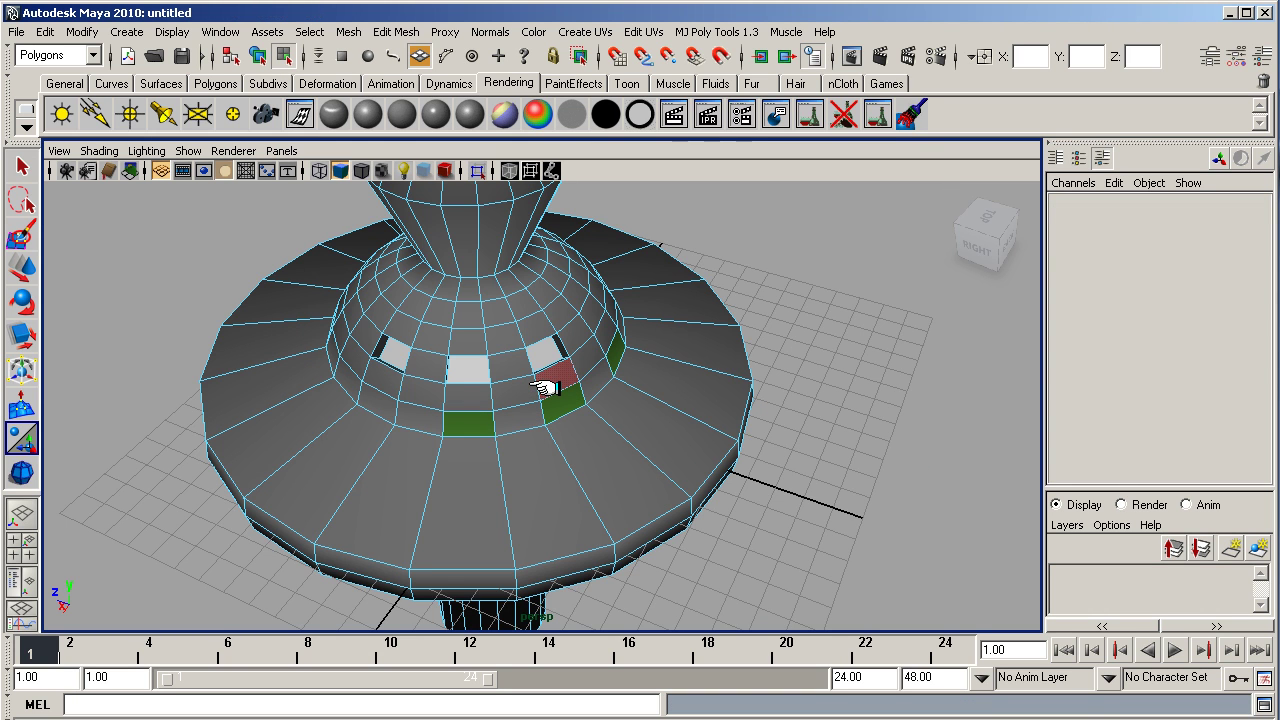
- Return to object mode, select the whole mesh and assign a new grey Lambert material to it
scroll(556, 410, "down", 4)
left_click_drag(557, 420, 586, 429, "alt")
right_click_drag(591, 404, 645, 383)
left_click(540, 455)
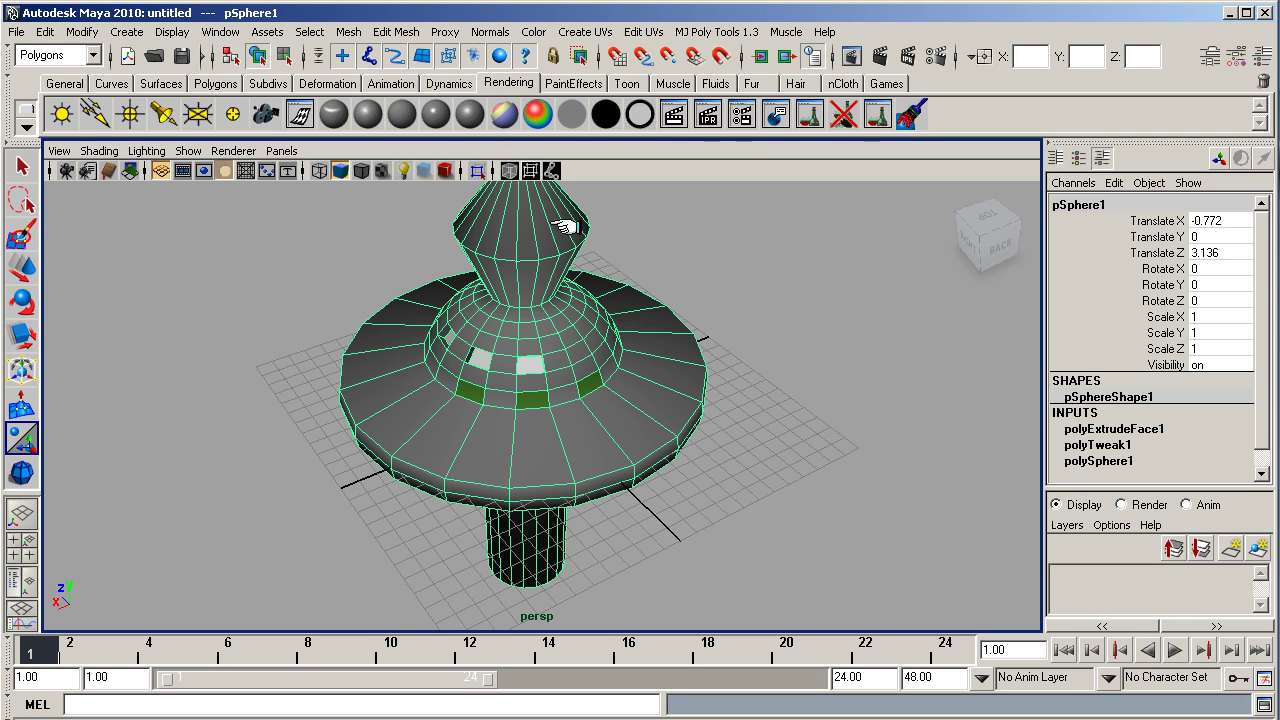
left_click(401, 114)
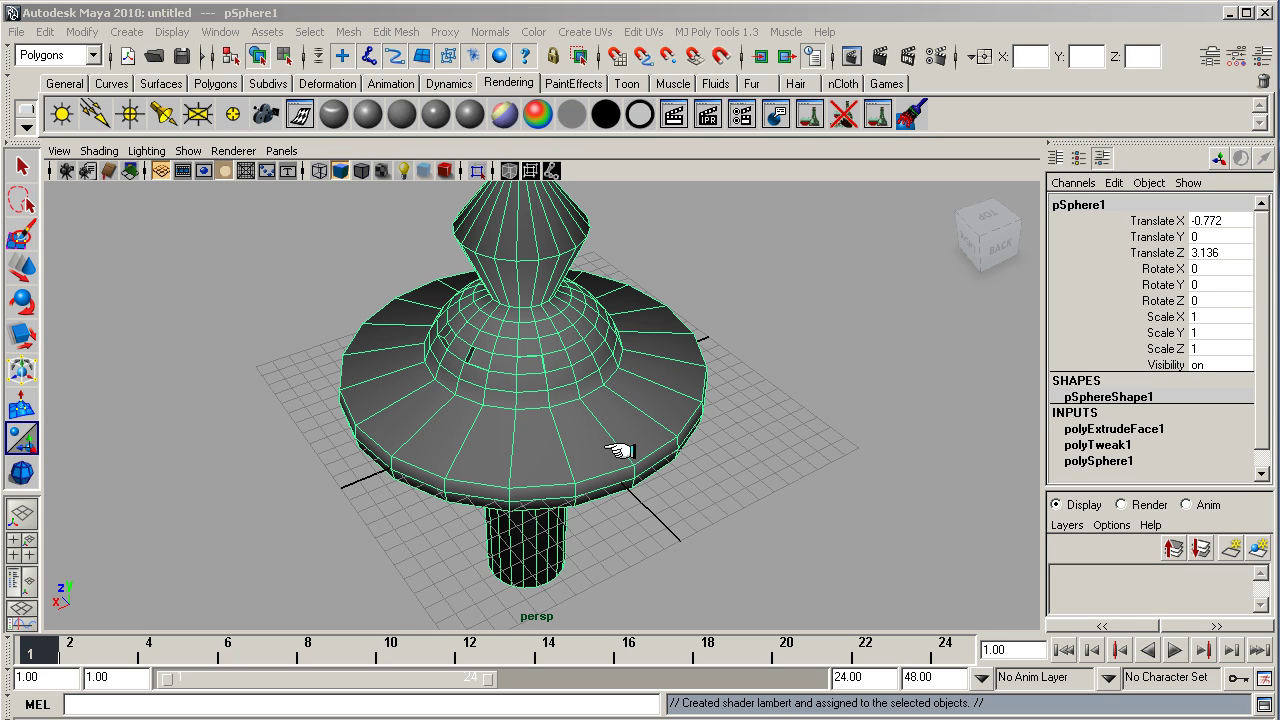
- Select a single vertex on the lower dome, move it outward in the top view and raise it in the side view
left_click_drag(600, 420, 528, 420, "alt")
right_click(528, 410)
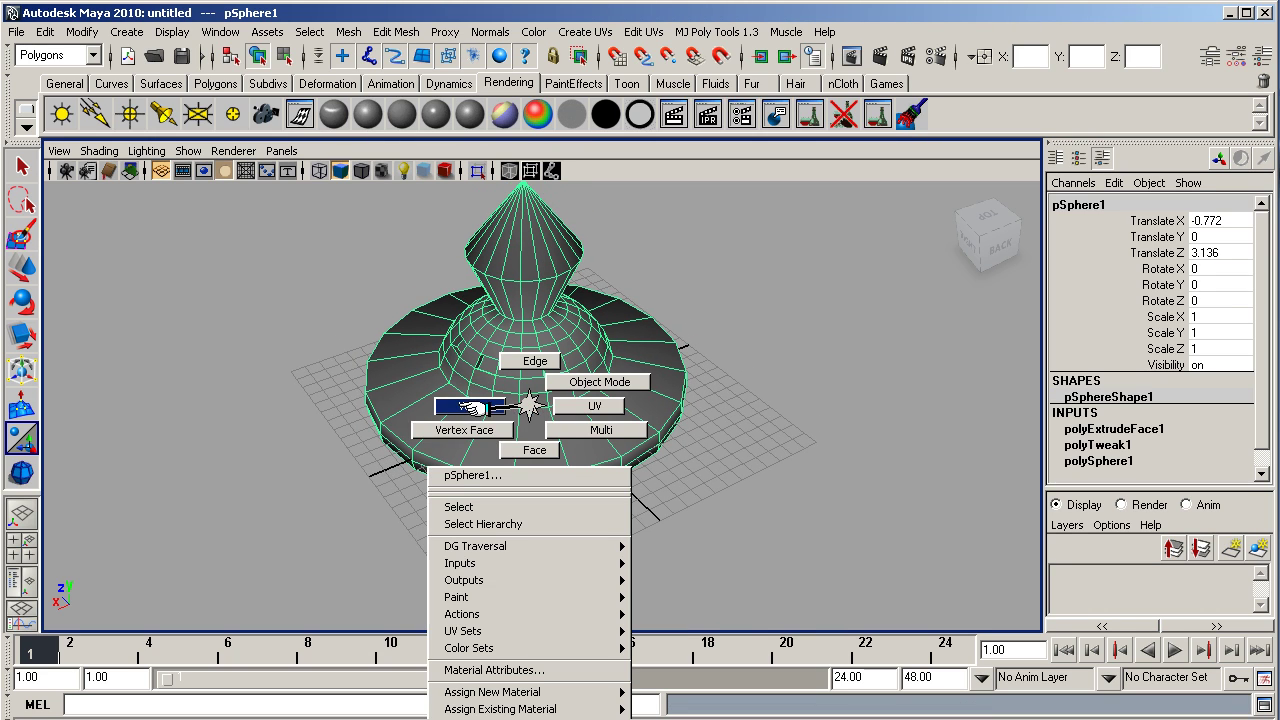
left_click(474, 406)
key("space")
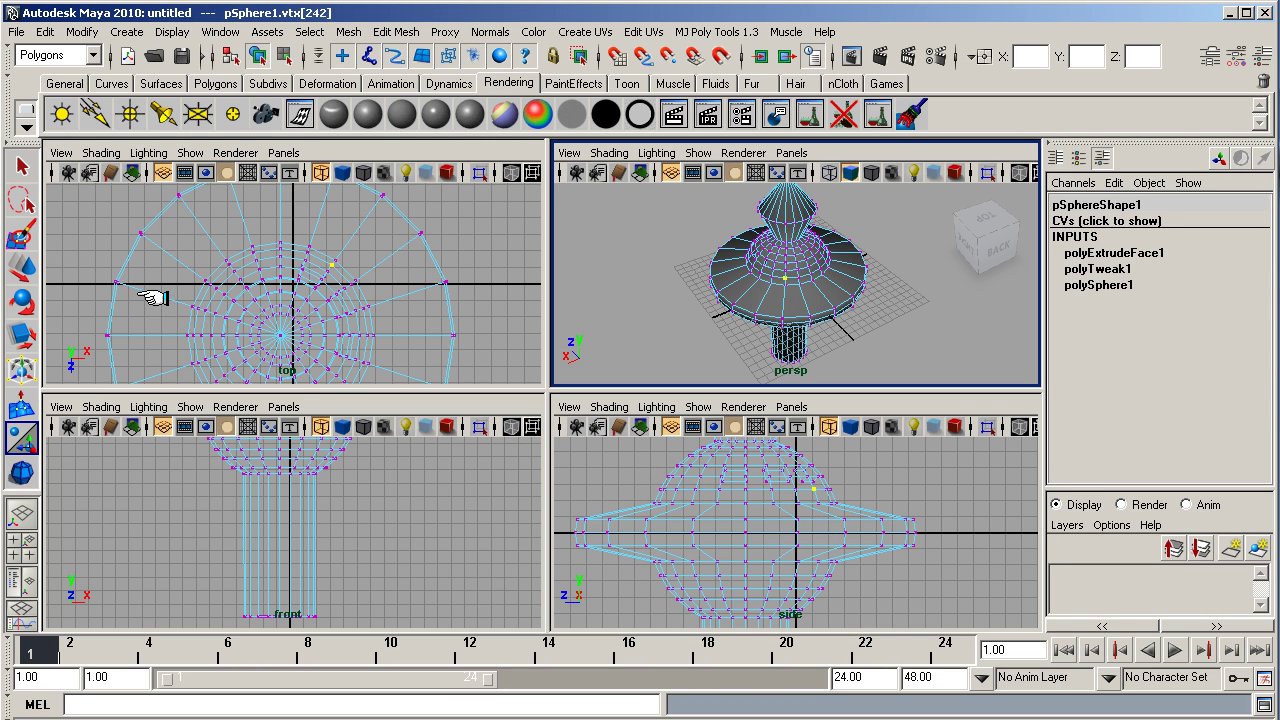
left_click(22, 267)
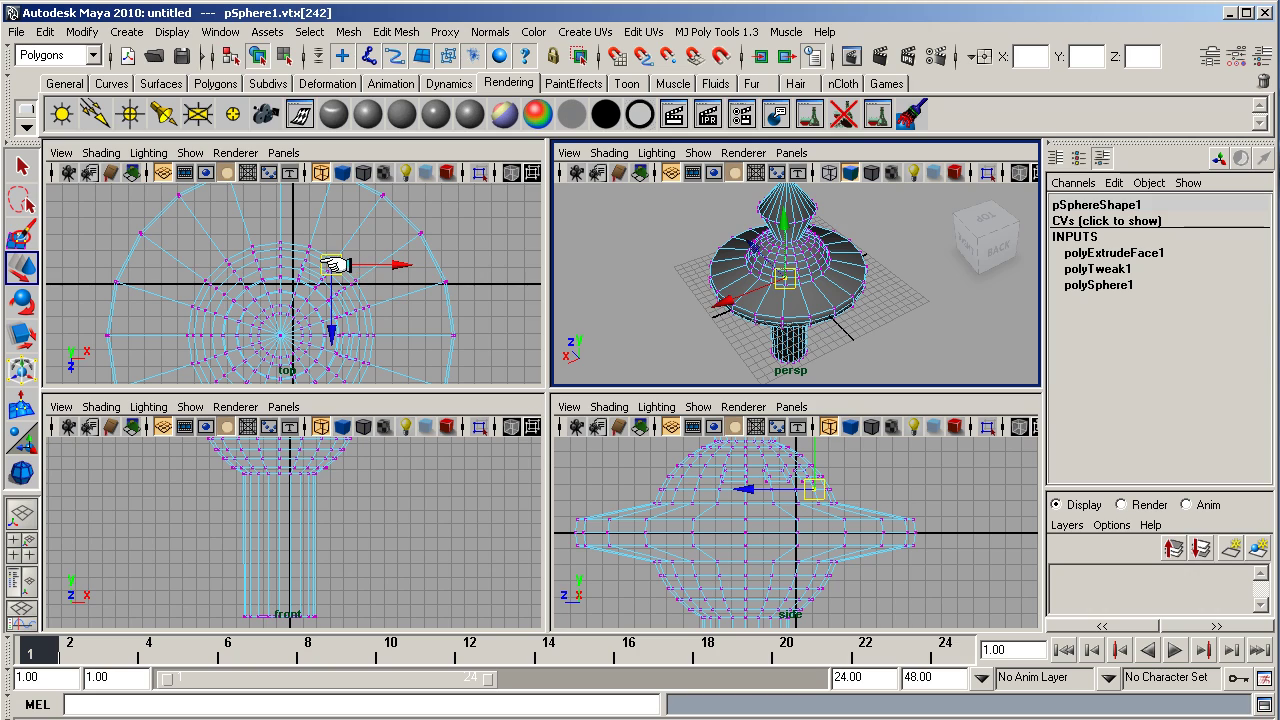
left_click_drag(337, 263, 368, 234)
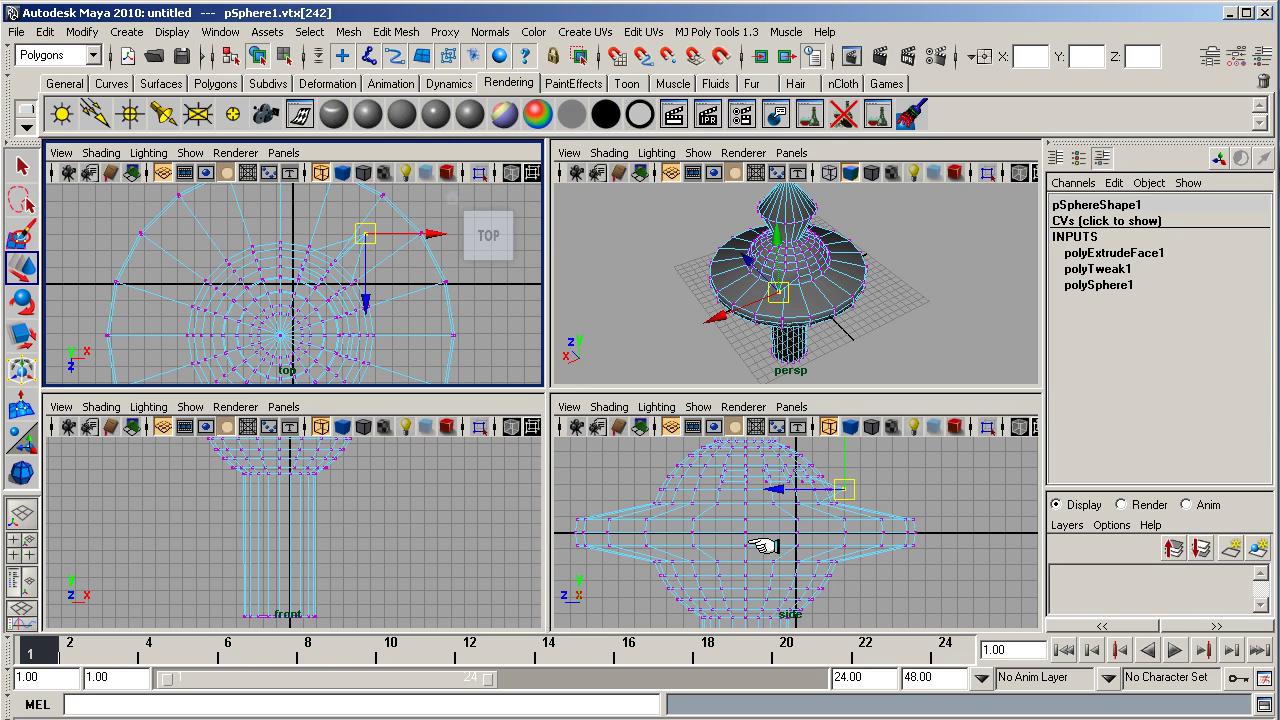
left_click_drag(844, 464, 834, 450)
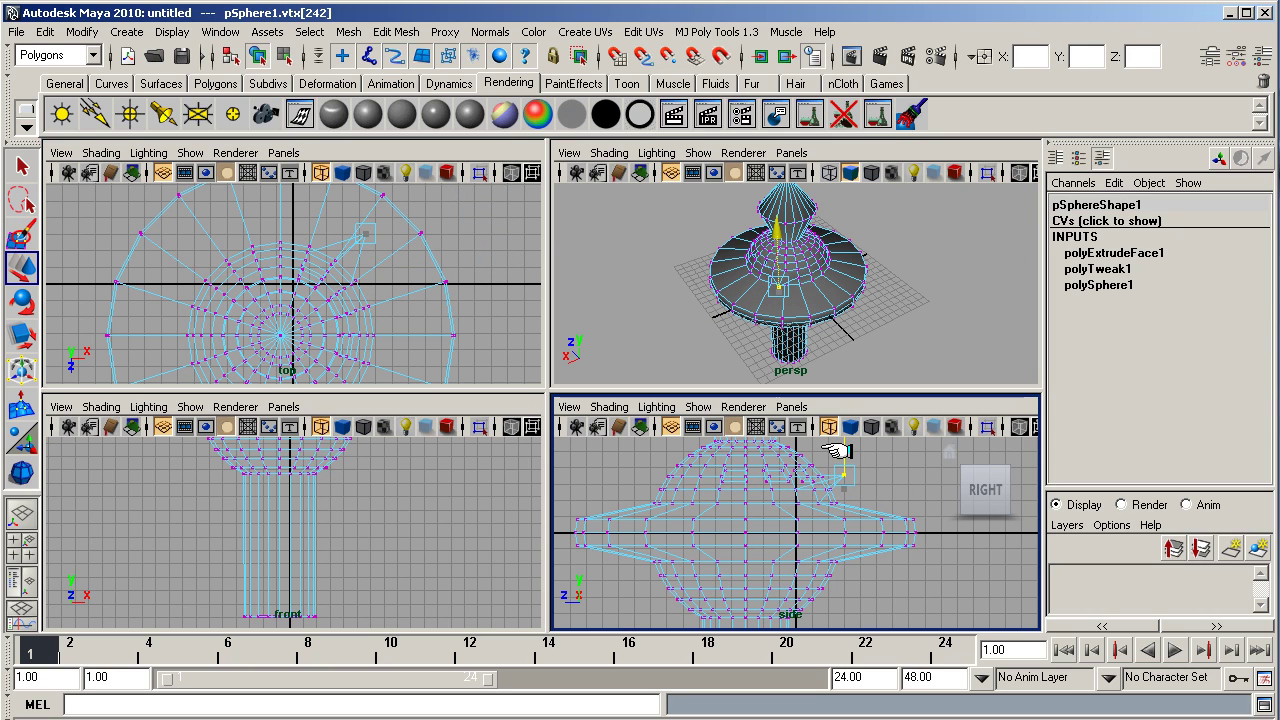
- Inspect the pulled vertex up close in the perspective view and undo its moves
right_click_drag(805, 305, 980, 291, "alt")
left_click_drag(756, 297, 712, 280, "alt")
left_click_drag(839, 340, 913, 313, "alt")
left_click(972, 370)
key("z")
middle_click_drag(965, 369, 937, 341)
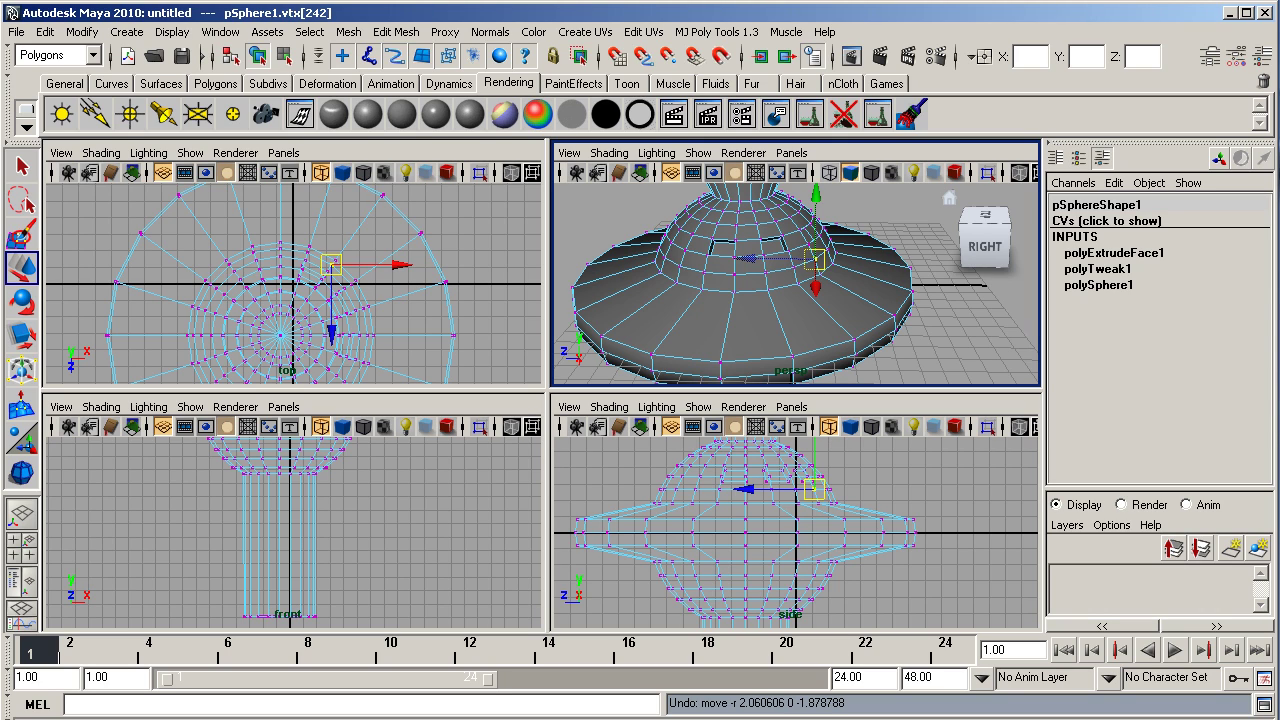
- Leave vertex editing and select the whole mesh in object mode
right_click(858, 290)
left_click(880, 268)
left_click(878, 305)
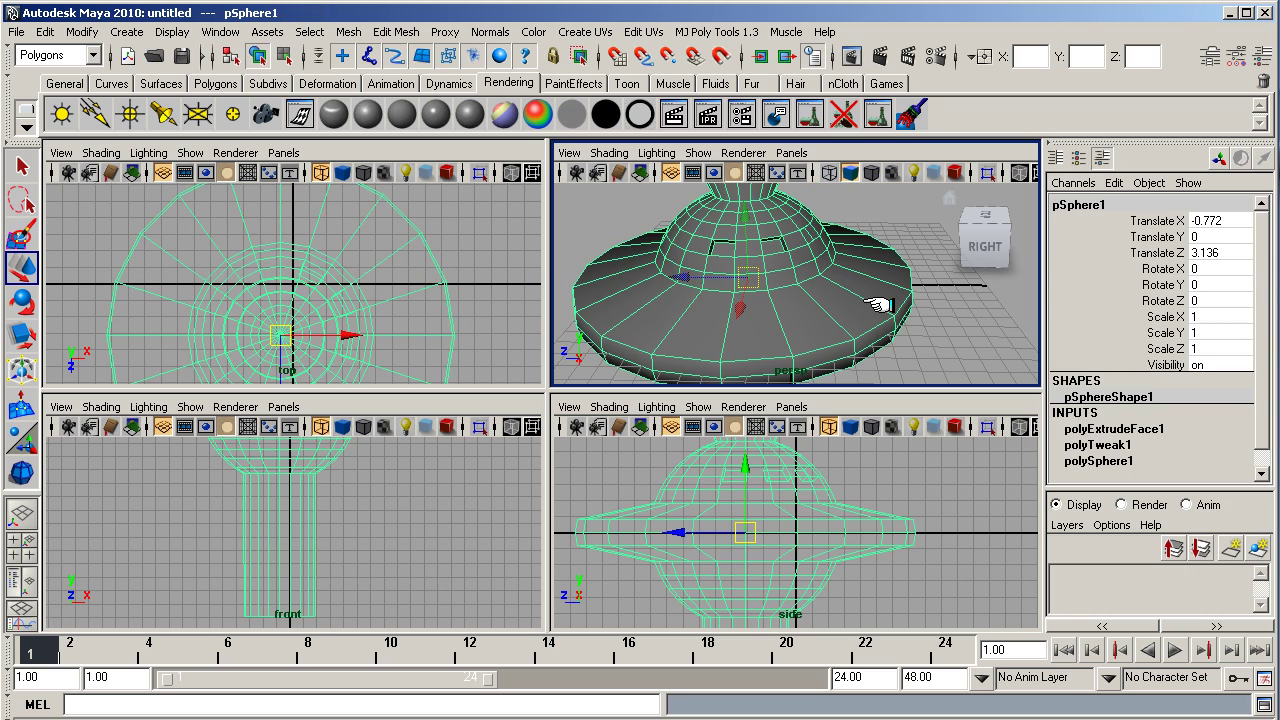